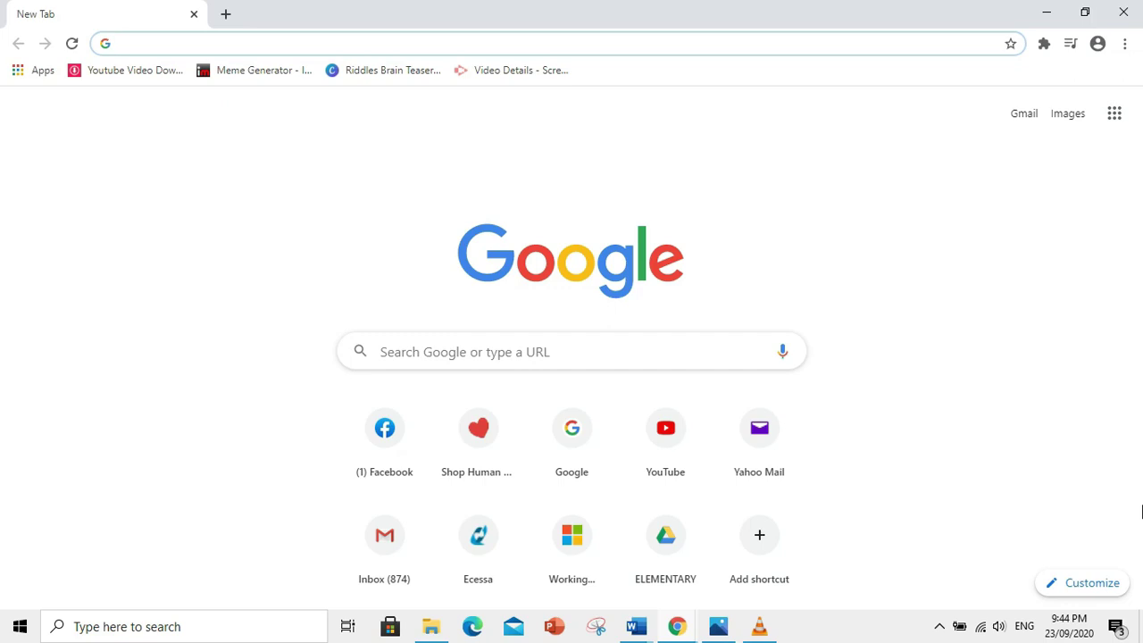
- Go to classroom.google.com and sign in with the school account password
type("c")
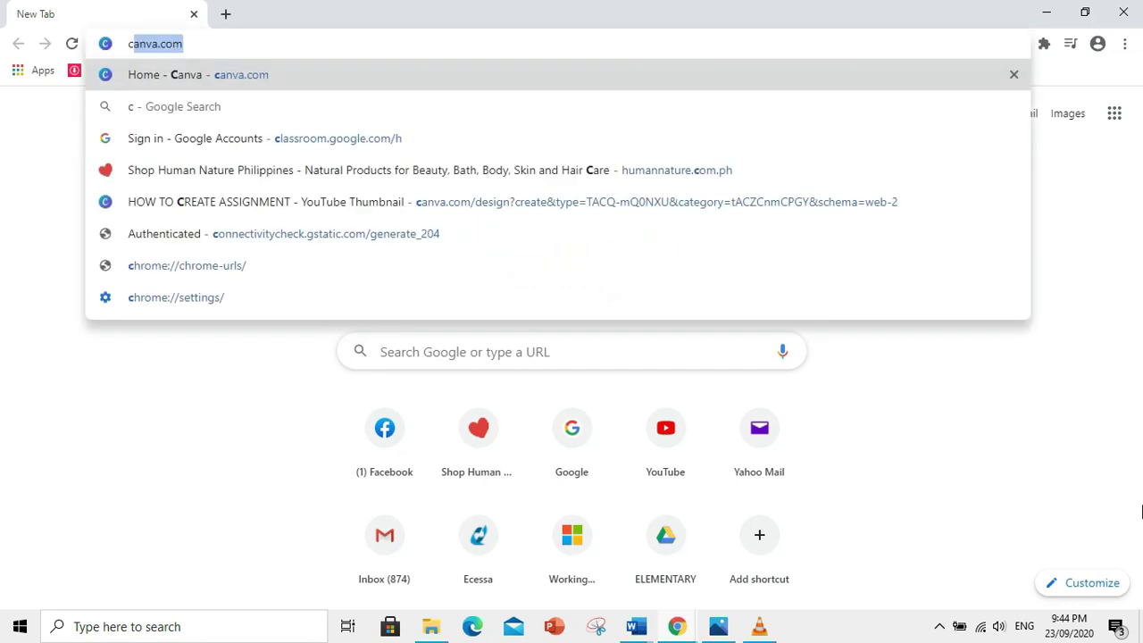
type("la")
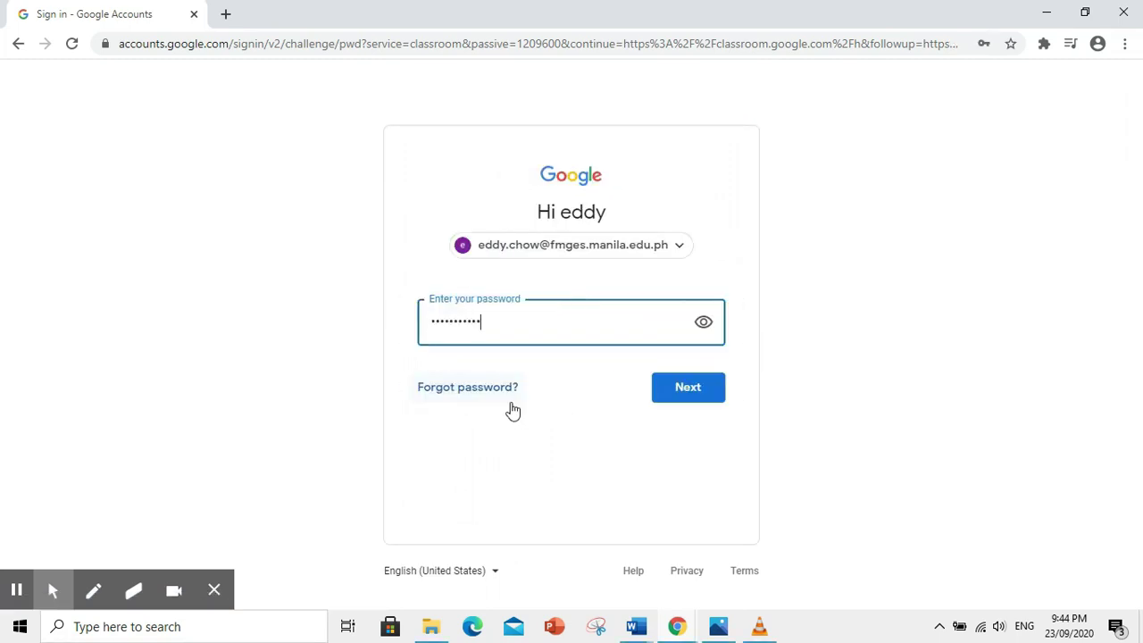
left_click(690, 391)
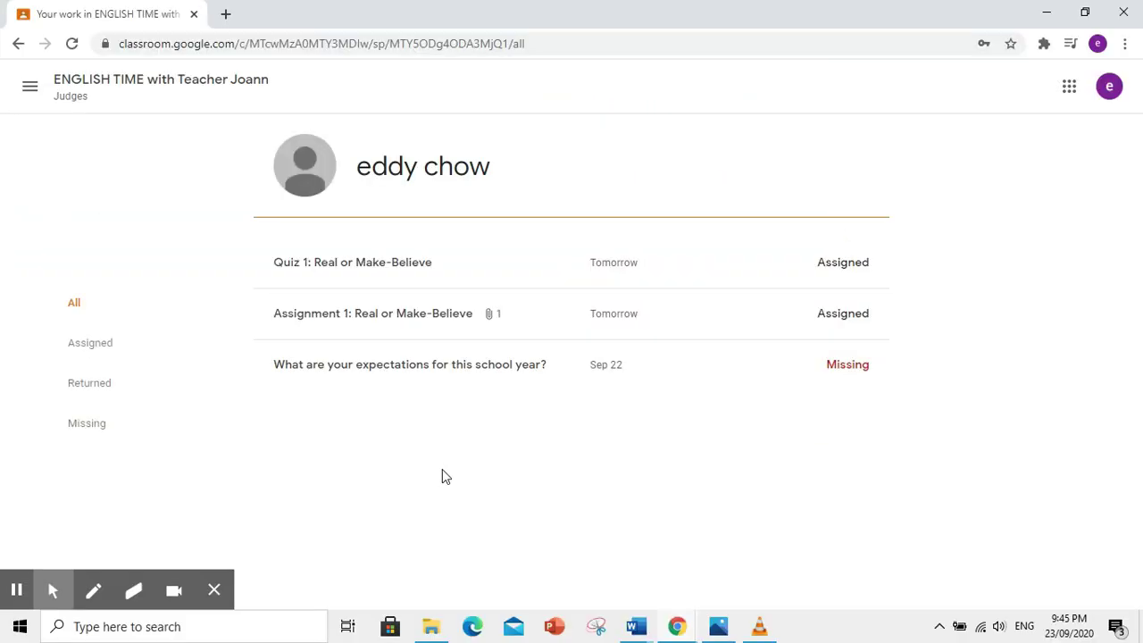
- Check the missing expectations question, view its full details page, then go back to the Stream
left_click(436, 375)
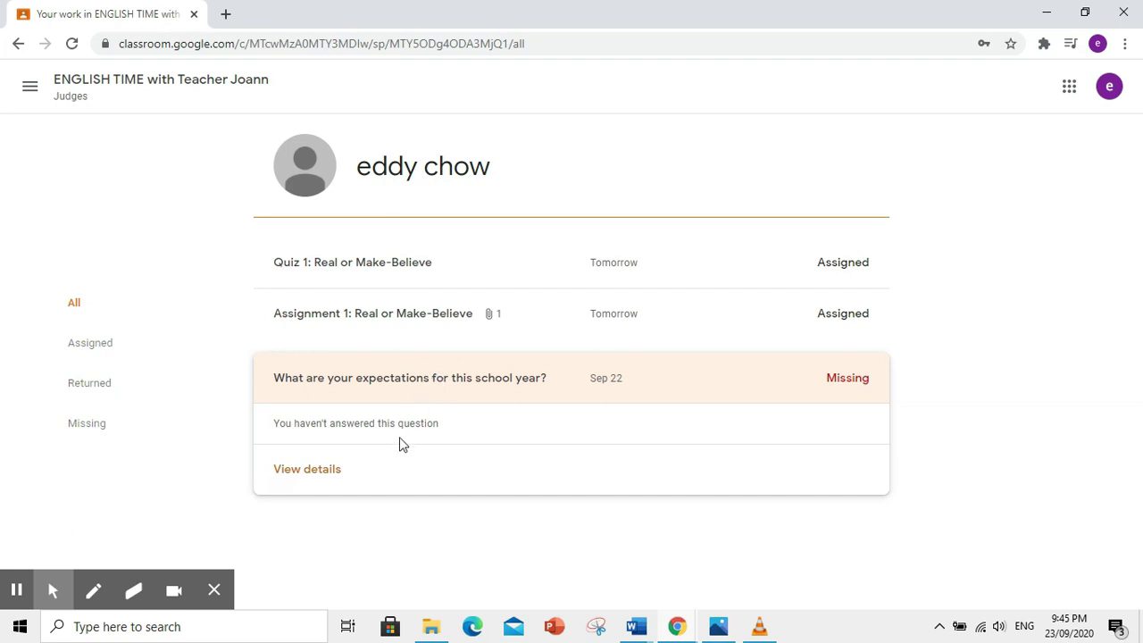
left_click(320, 473)
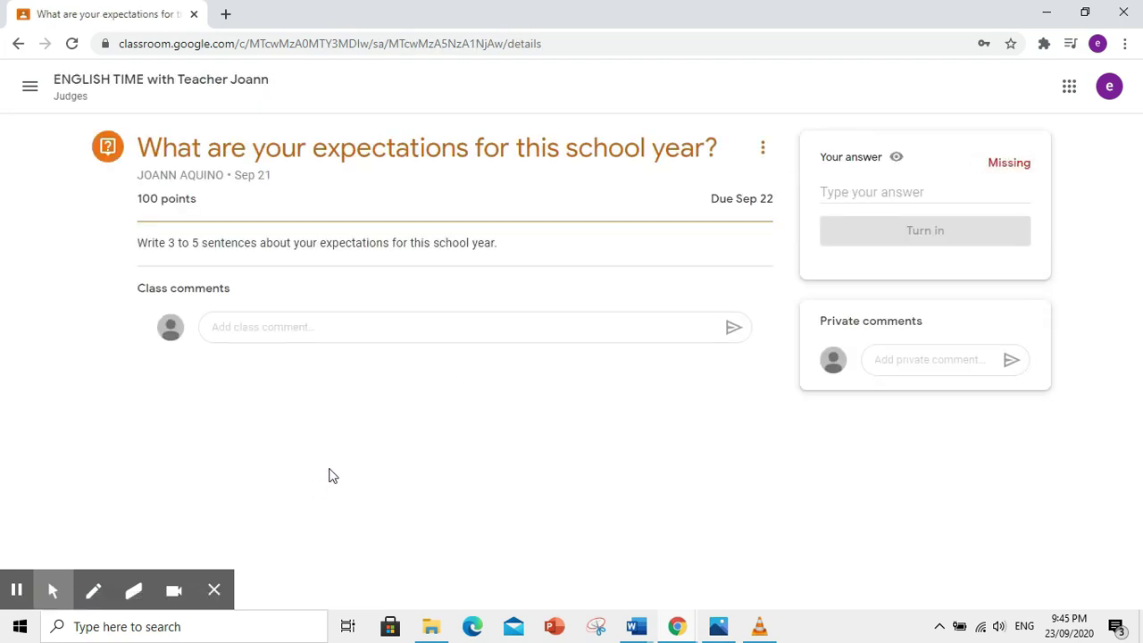
key("alt+Left")
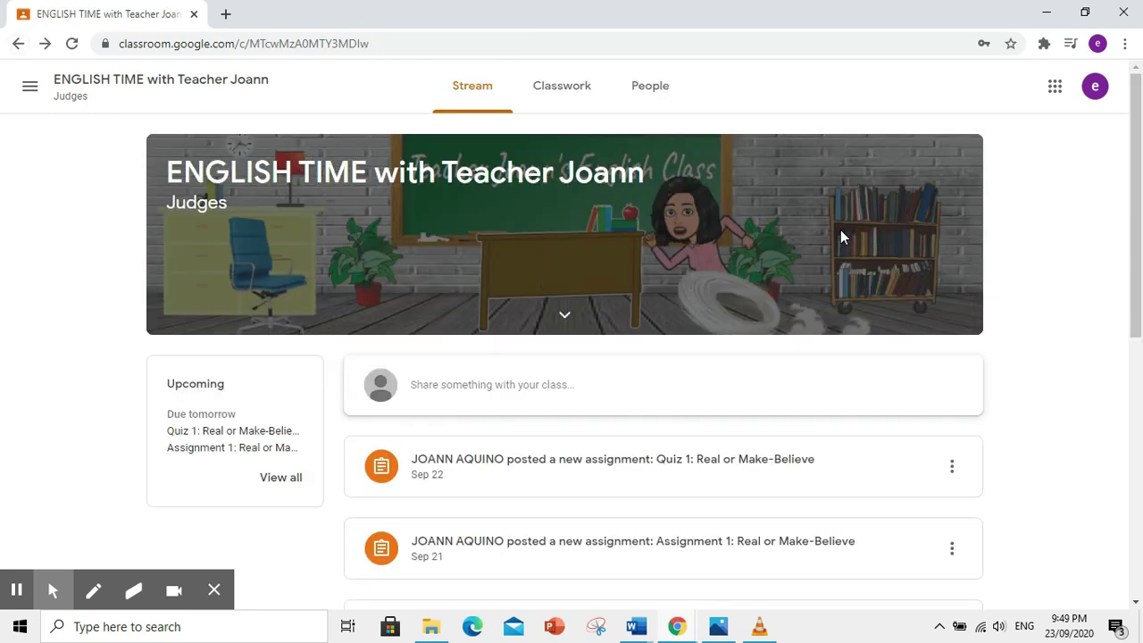
- Scroll down to the teacher's welcome post and open its Online Classroom Rules video
scroll(842, 238, "down", 2)
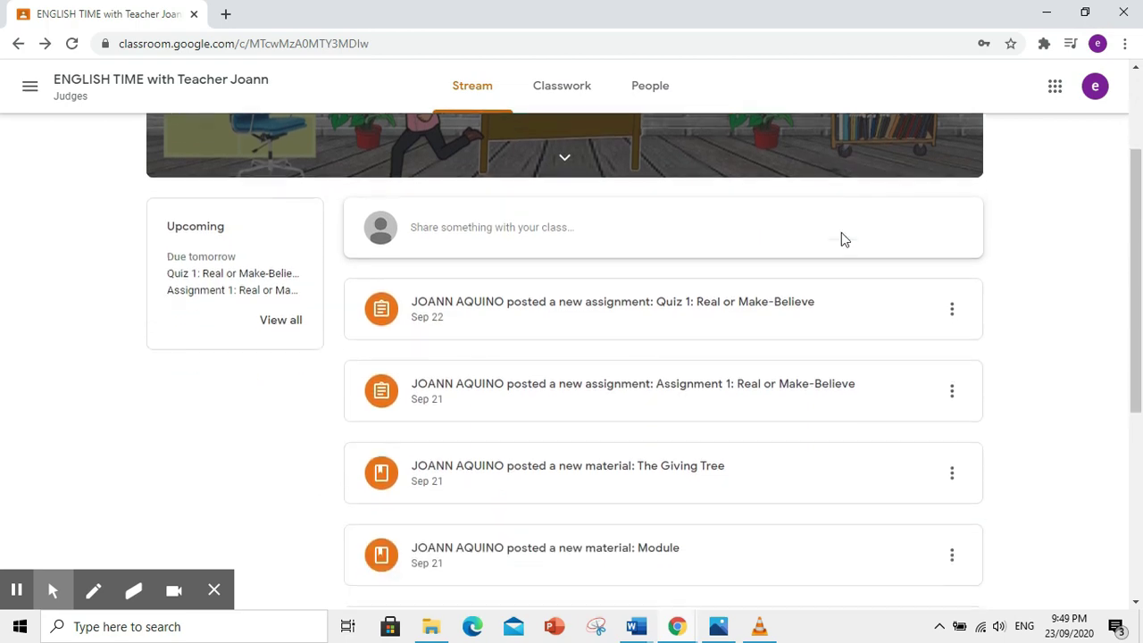
scroll(843, 240, "down", 1)
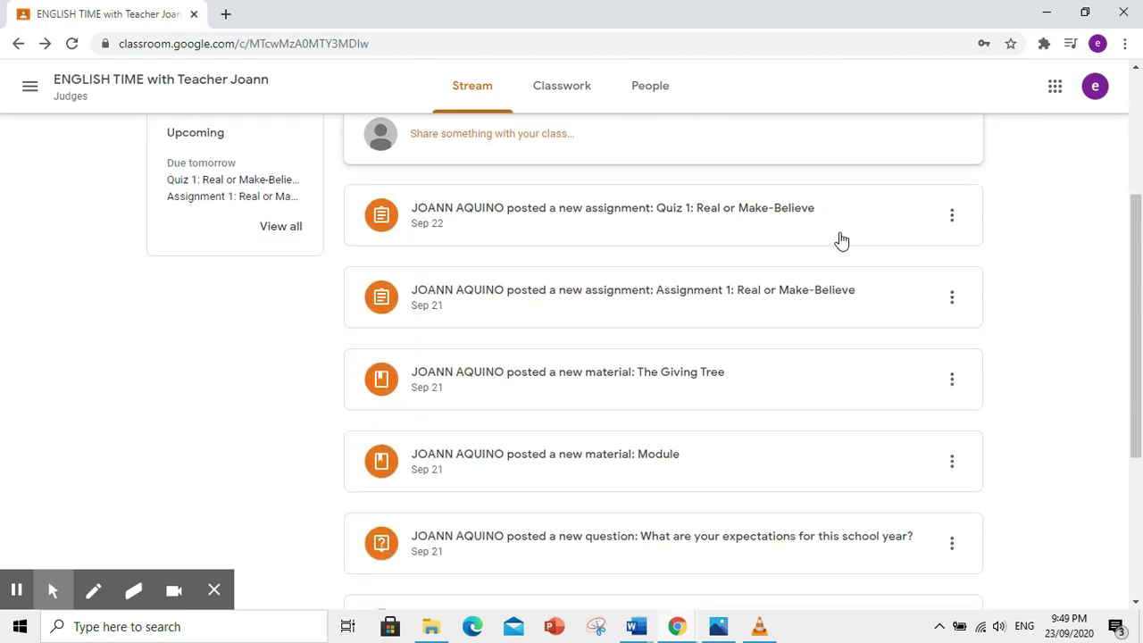
scroll(840, 239, "down", 1)
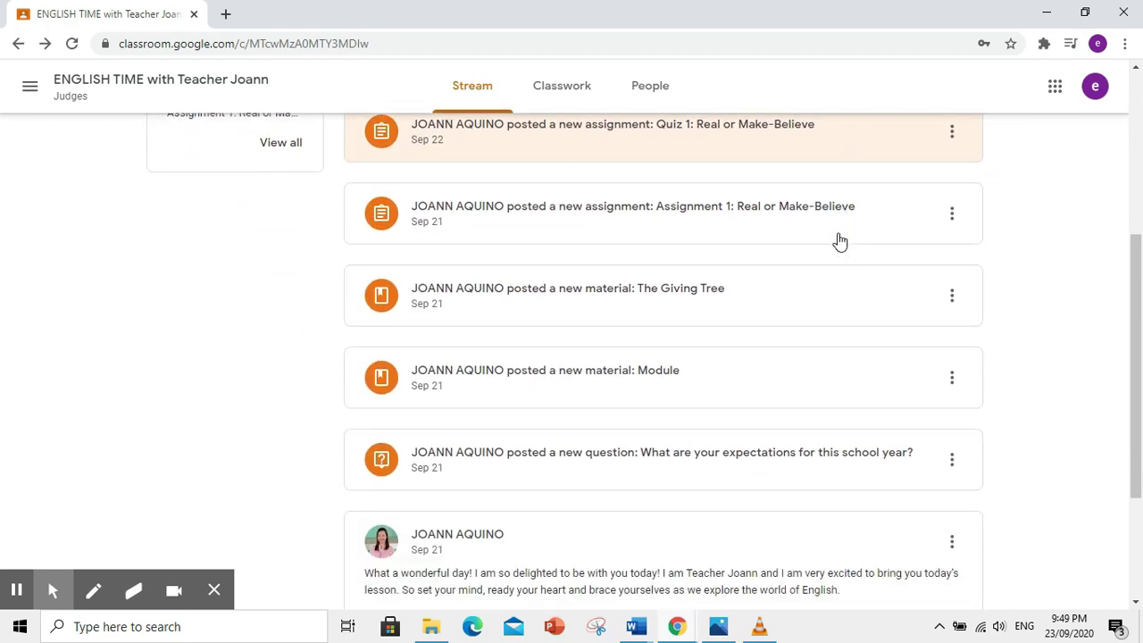
scroll(838, 239, "down", 3)
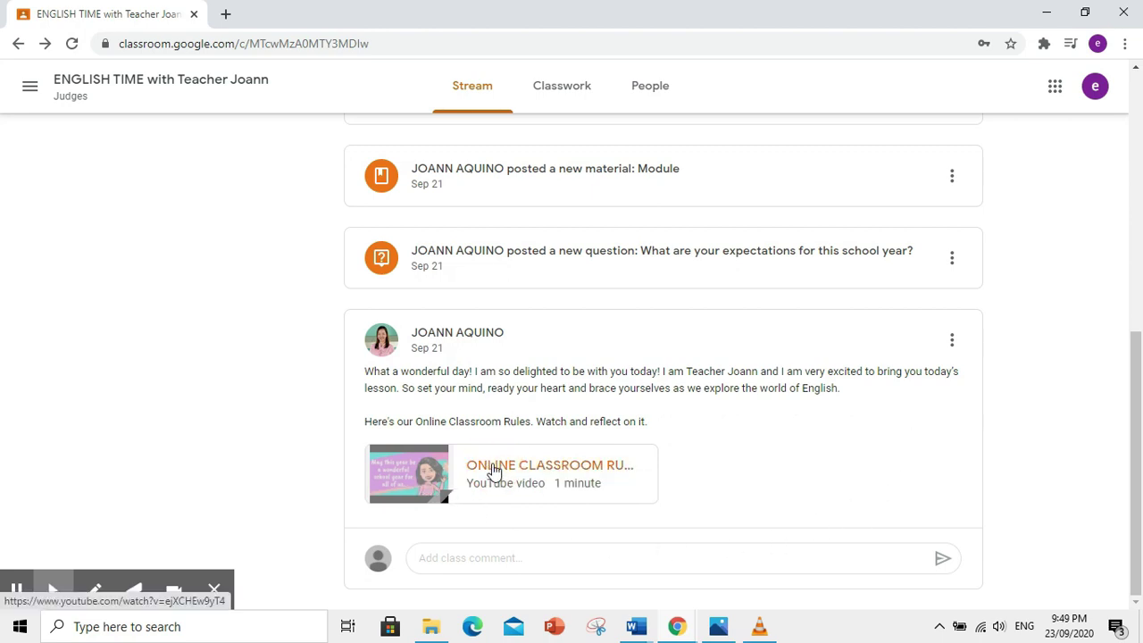
left_click(493, 471)
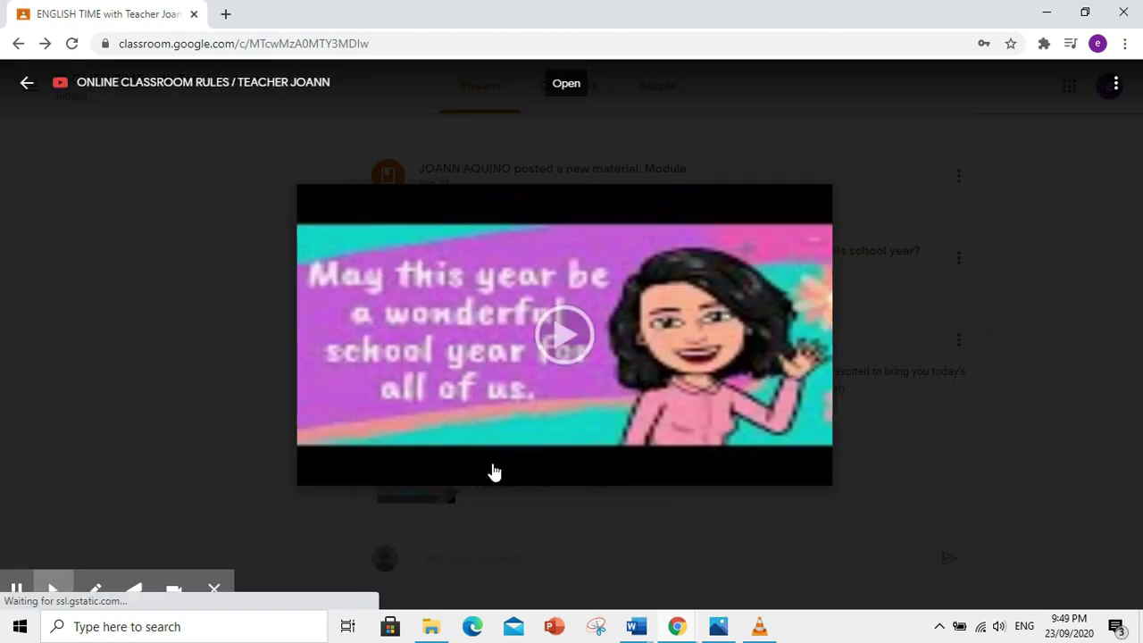
- Play the Online Classroom Rules video full screen to the end, then close the preview
left_click(556, 345)
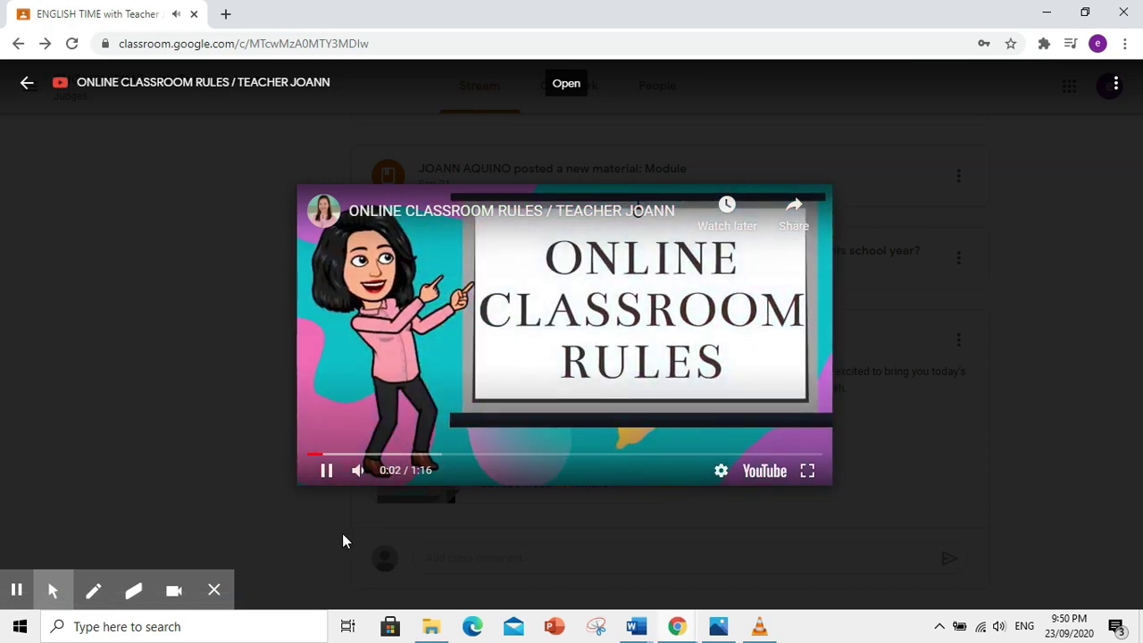
left_click(808, 471)
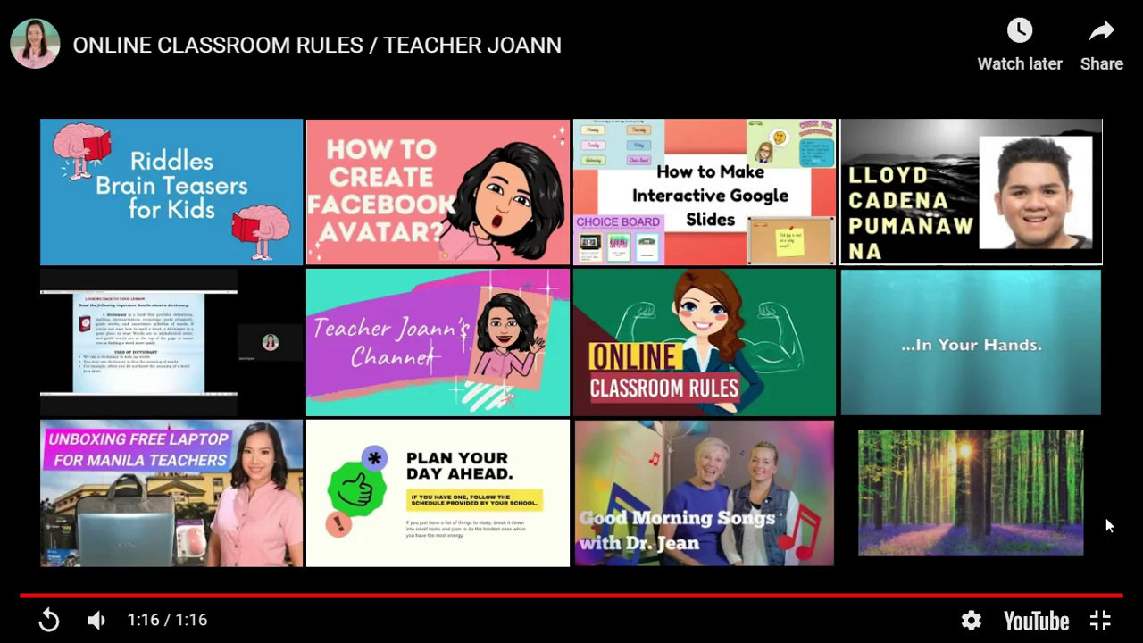
right_click(1105, 517)
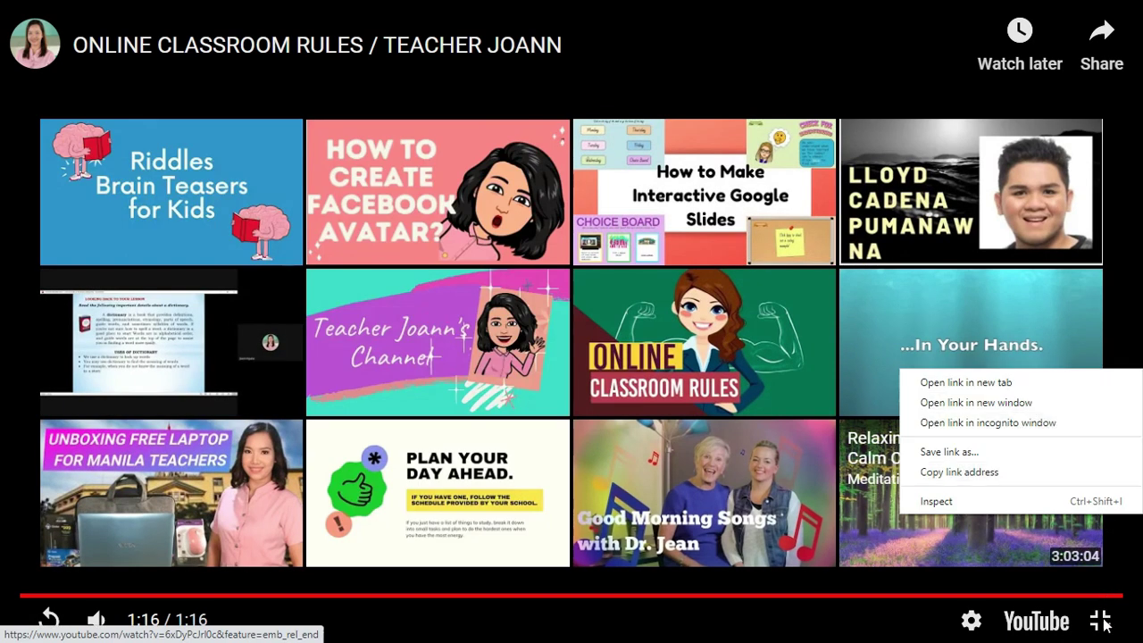
key("Escape")
key("Escape")
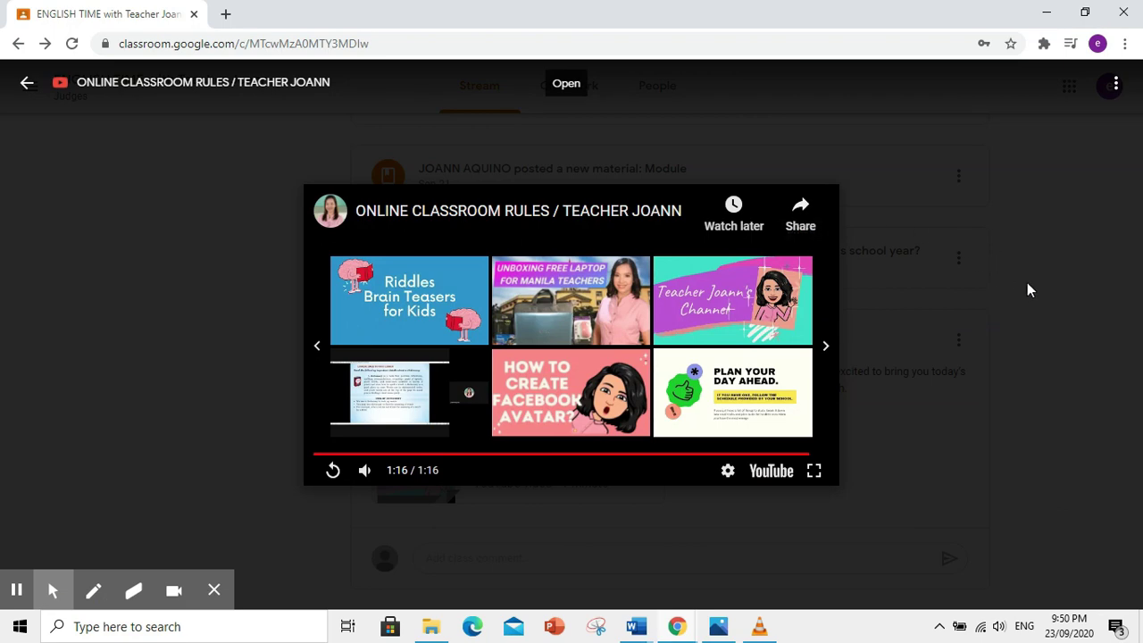
left_click(1048, 296)
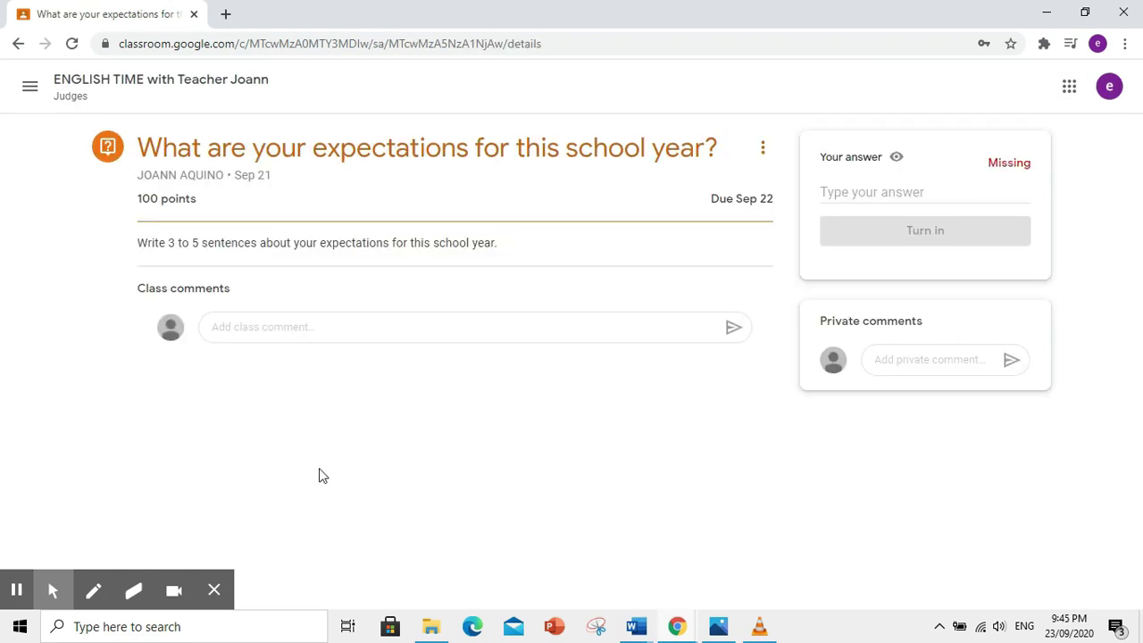
- Answer with a paragraph beginning 'My expectations' about finishing Grade 6, then turn it in
left_click(904, 190)
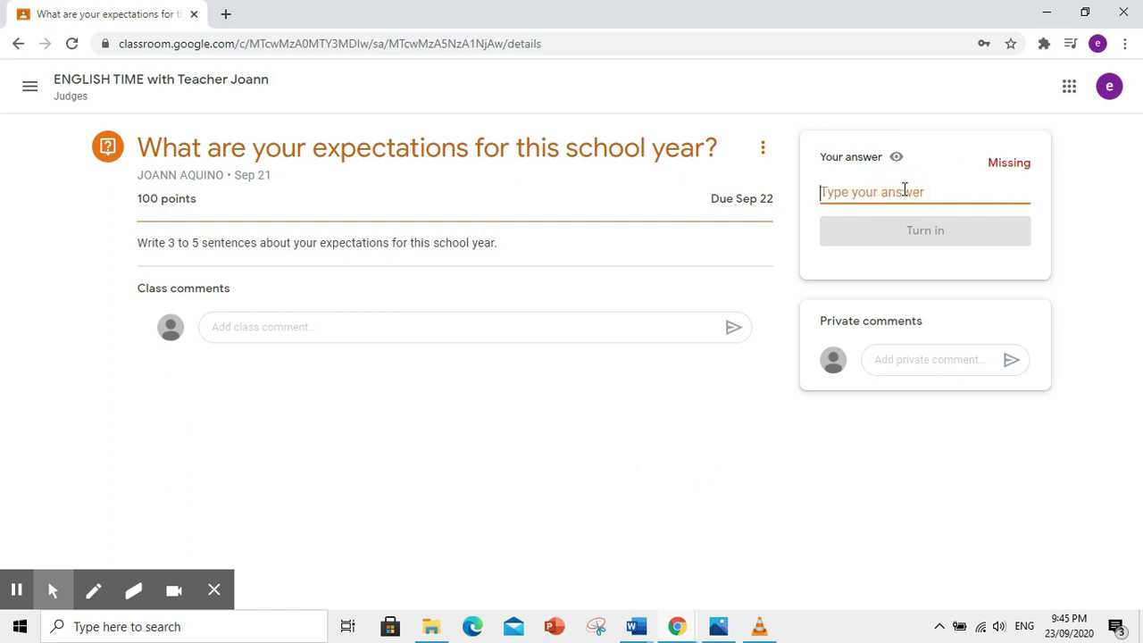
type("My")
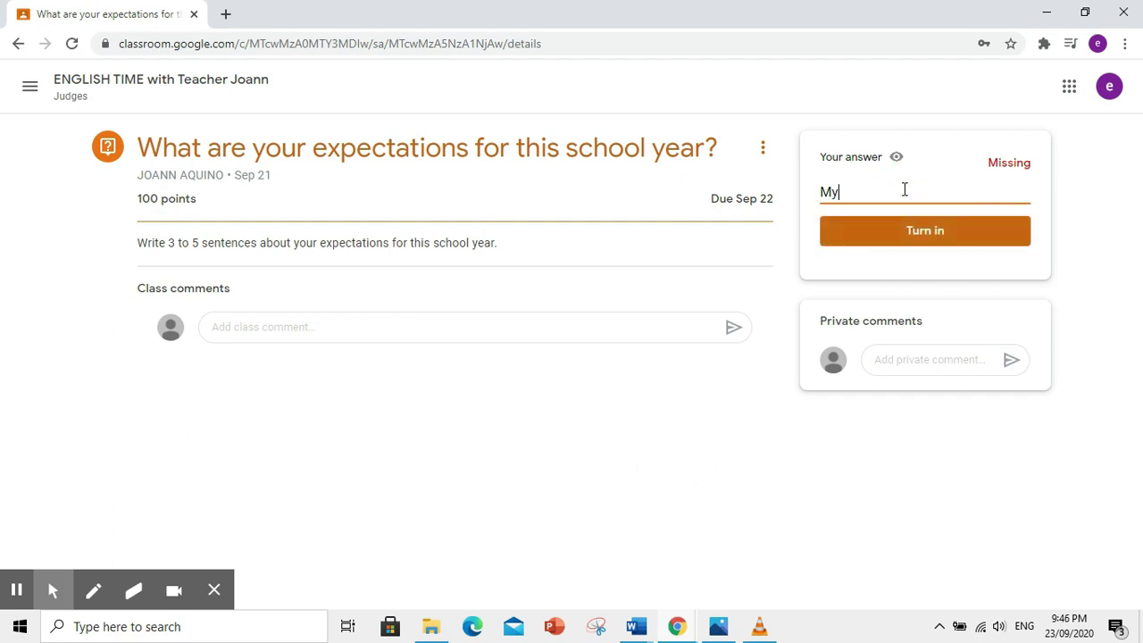
type(" expe")
type("ctations")
type("for this school year is to finish Grade 6 with flying colors. I believe that despite pandemic learning is possible. With the help of my teachers as well as my parents, I will still be able to learn the basic and most essential skills that I need to learn. I am grateful for the opportunity to gain knowledge and skills at the comfort of our home.")
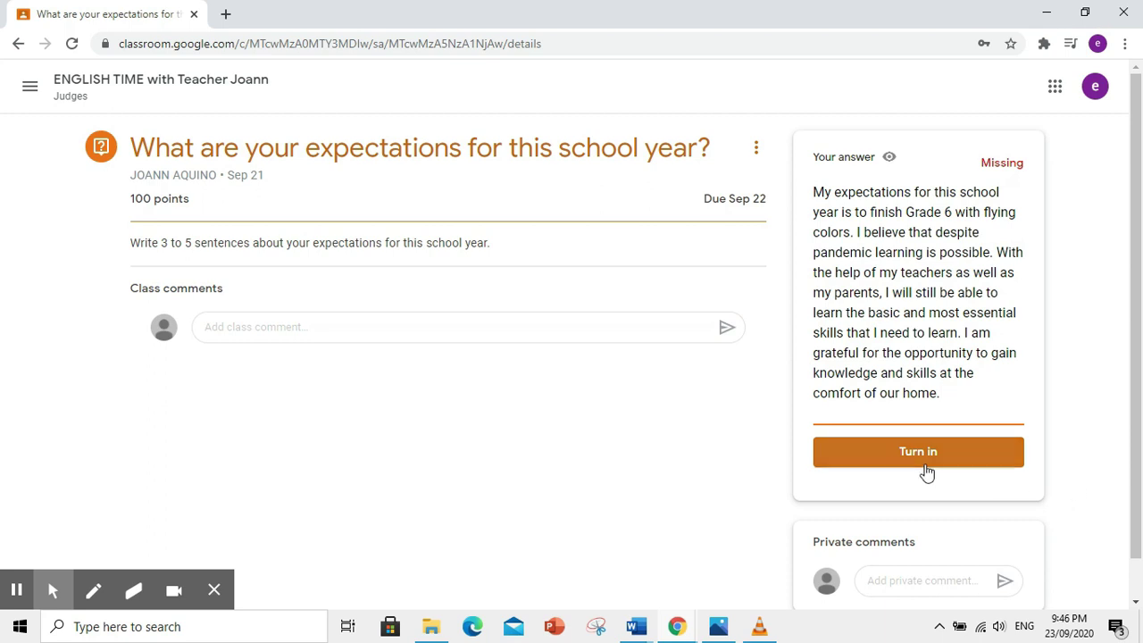
left_click(926, 466)
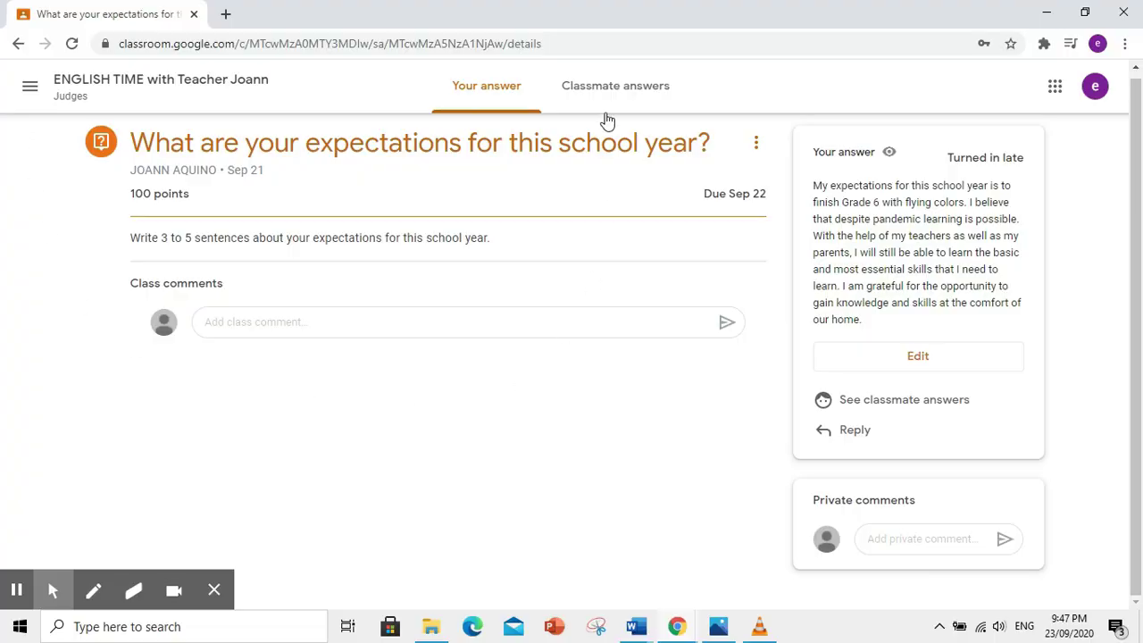
- Look through the Classmate answers, switch back to Your answer, then return to the Stream
left_click(627, 89)
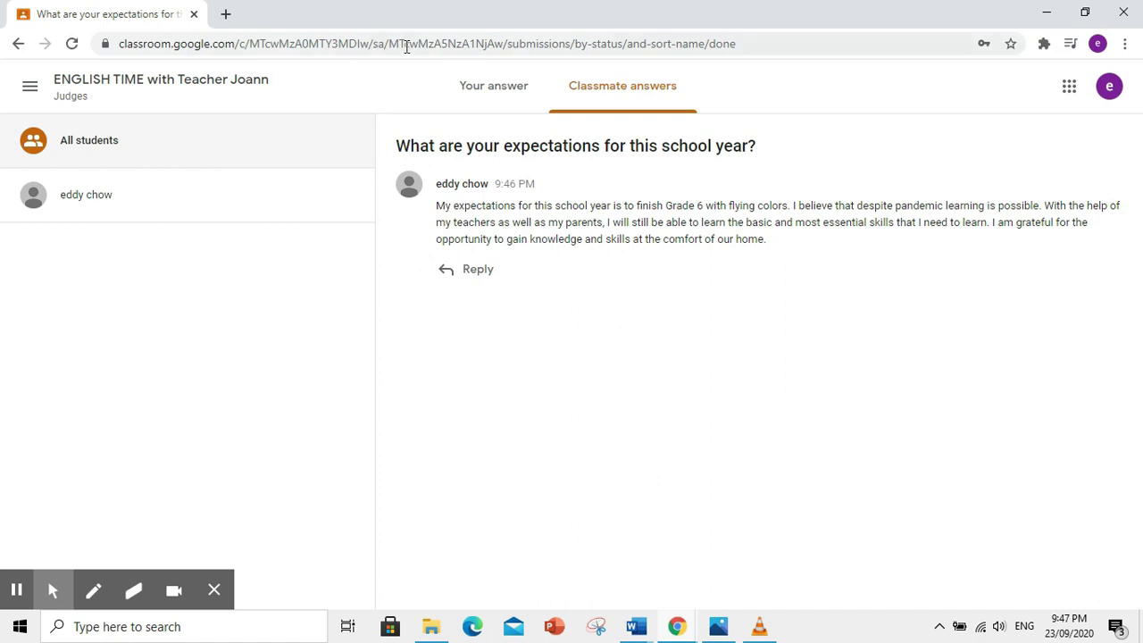
left_click(469, 89)
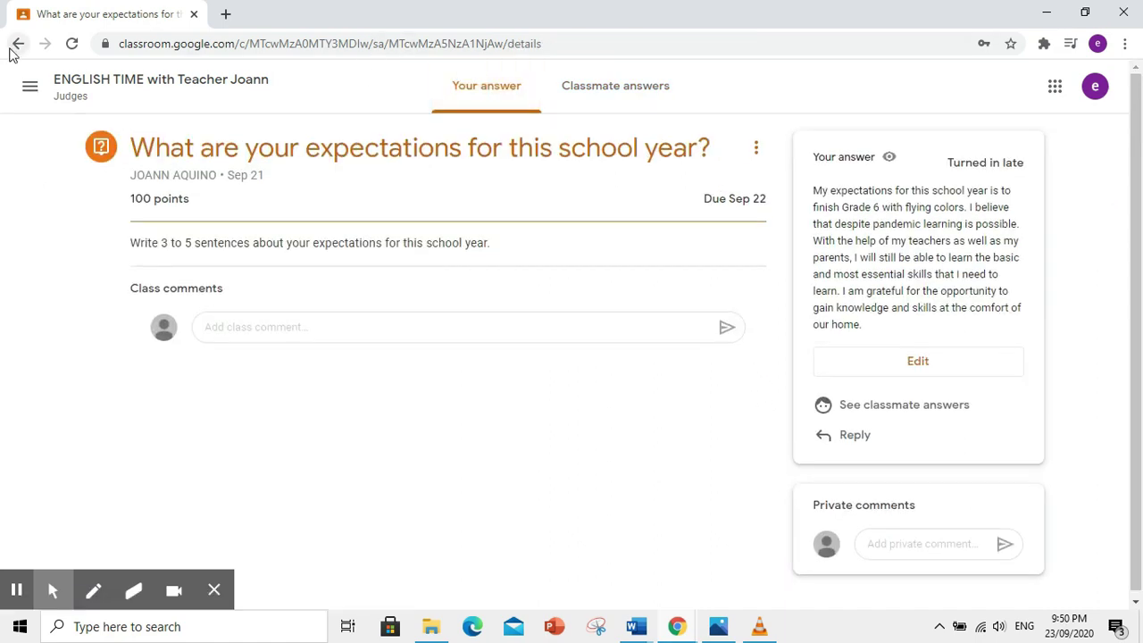
left_click(16, 47)
- Open the Module post and its English 6 module PDF
scroll(834, 385, "down", 3)
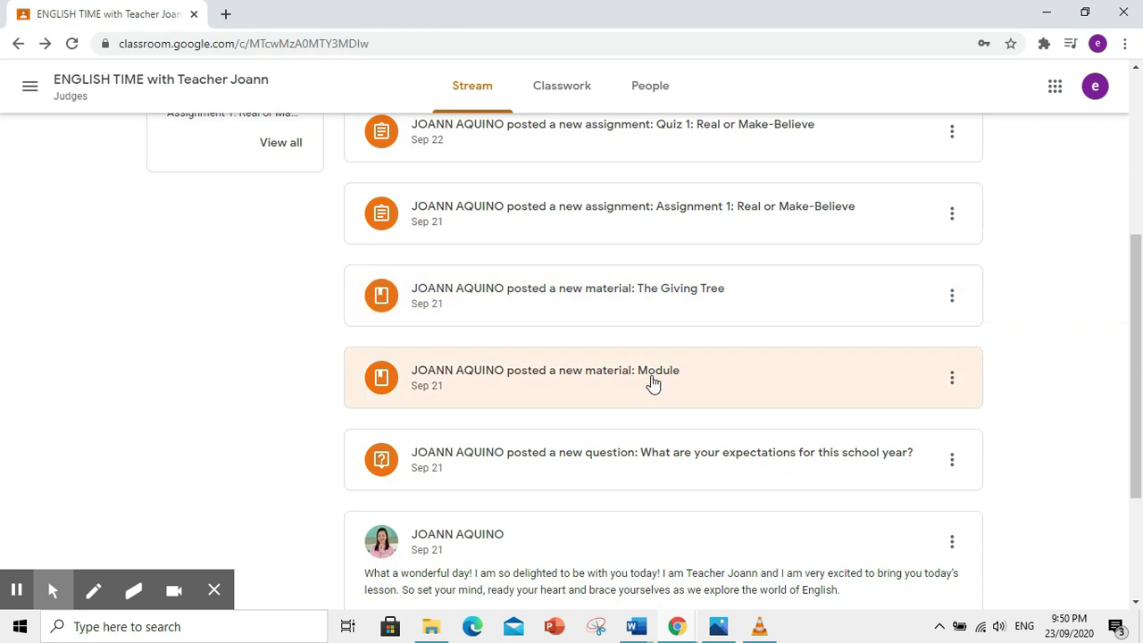
left_click(583, 387)
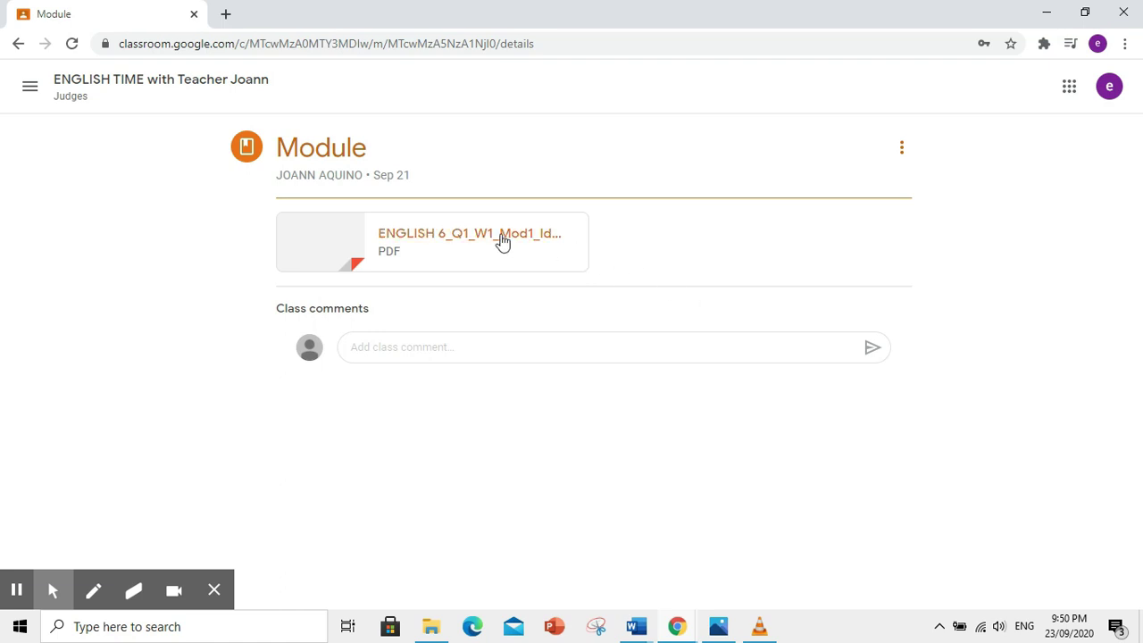
left_click(502, 239)
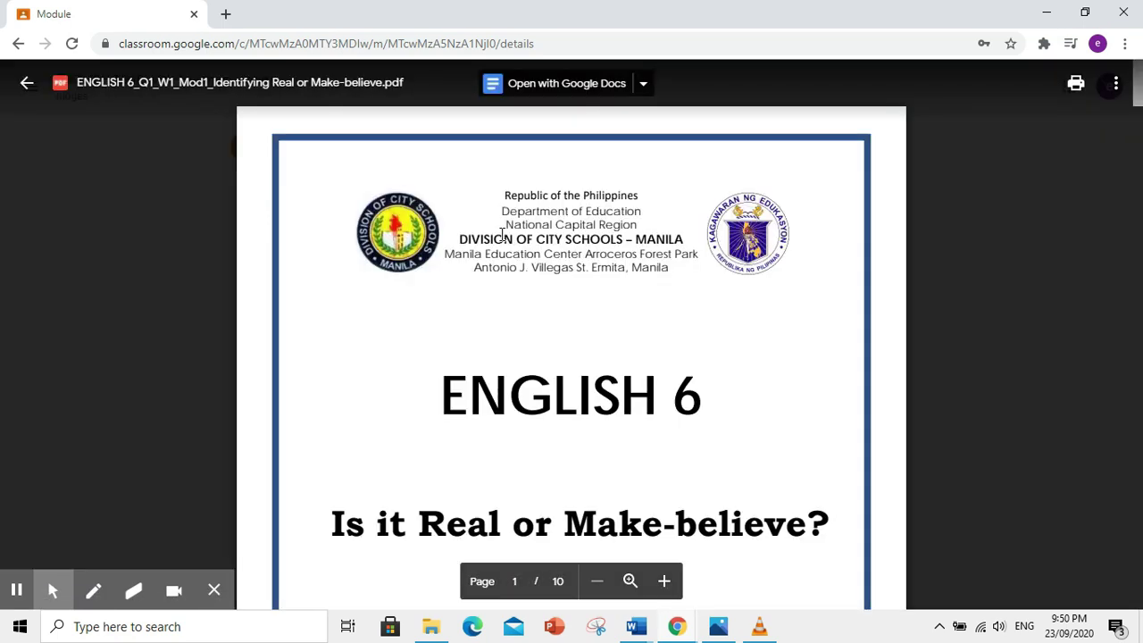
- Read through the module PDF down to the references on page 10
scroll(628, 287, "down", 8)
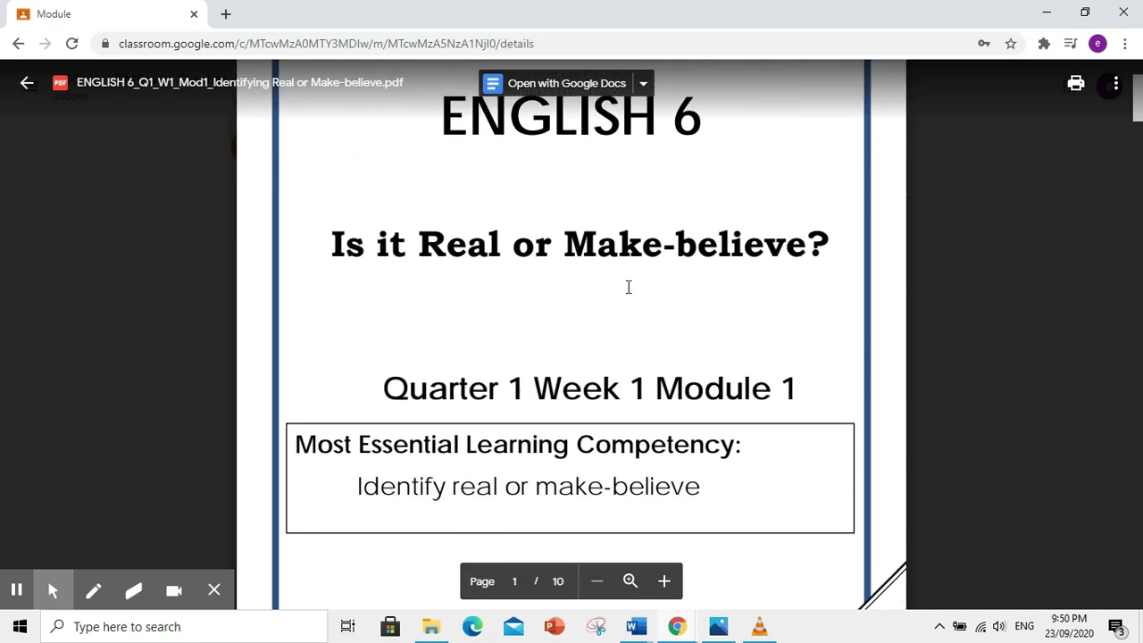
scroll(629, 287, "down", 10)
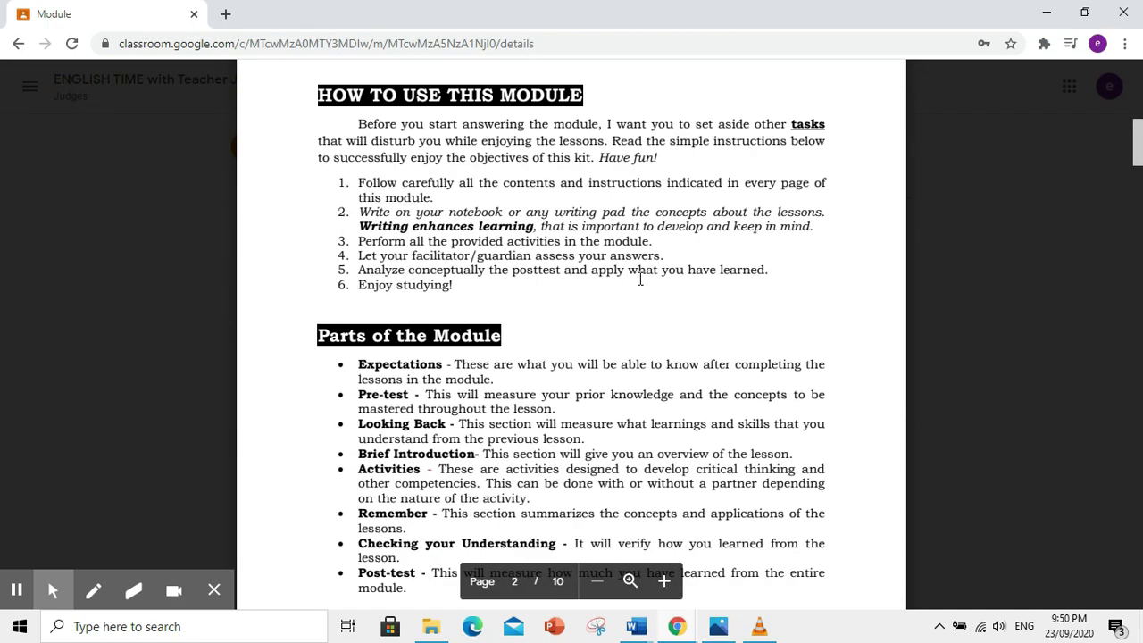
scroll(639, 278, "down", 12)
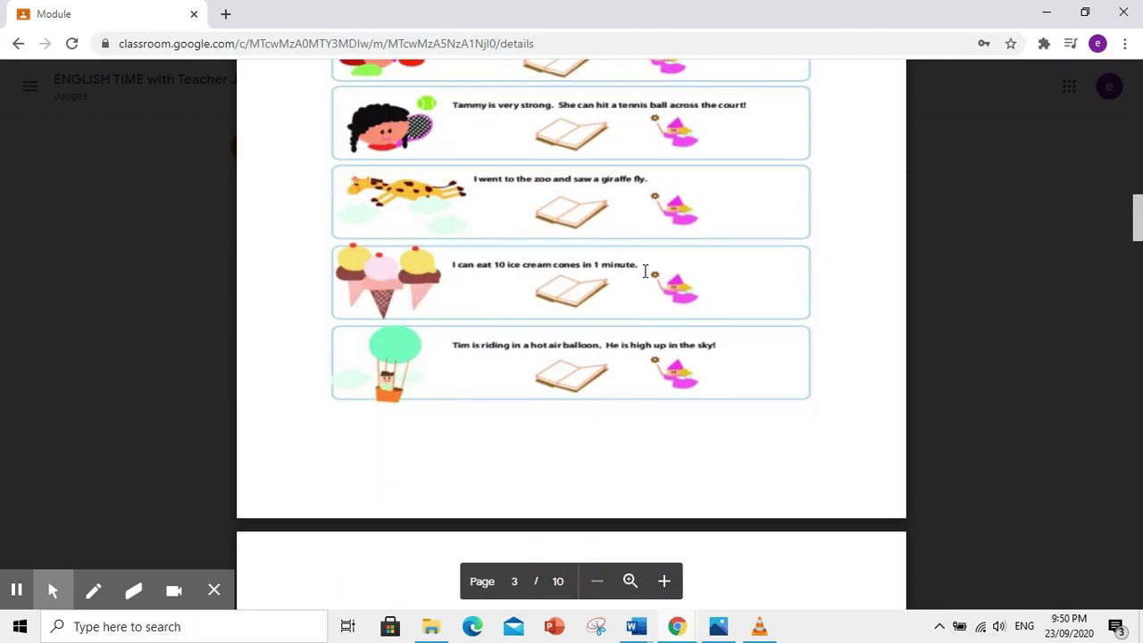
scroll(645, 270, "down", 12)
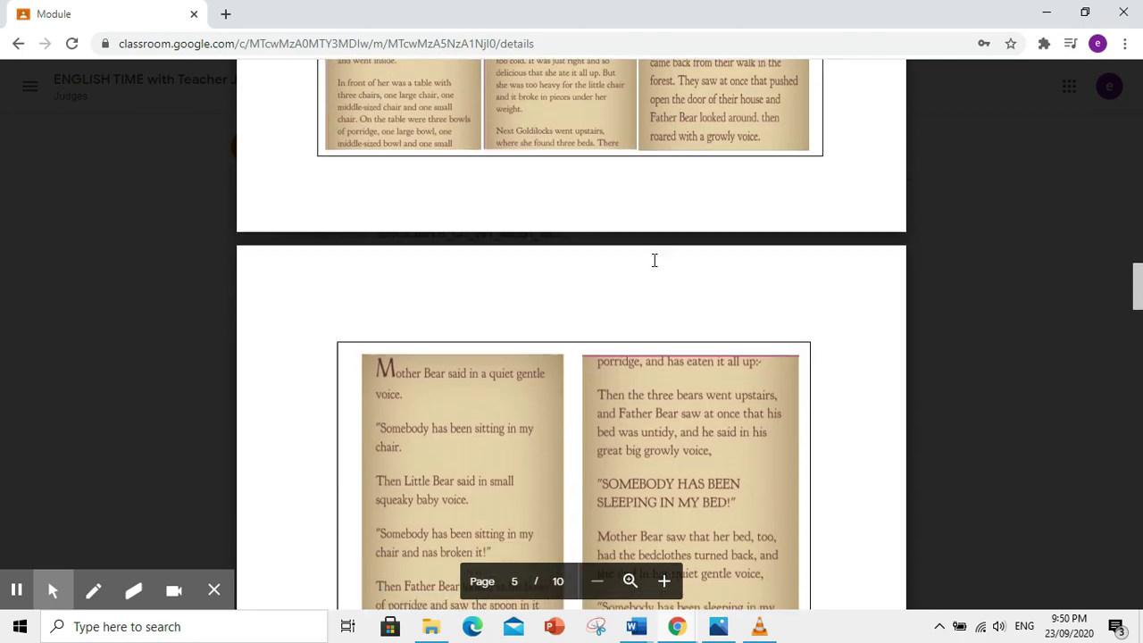
scroll(650, 256, "down", 15)
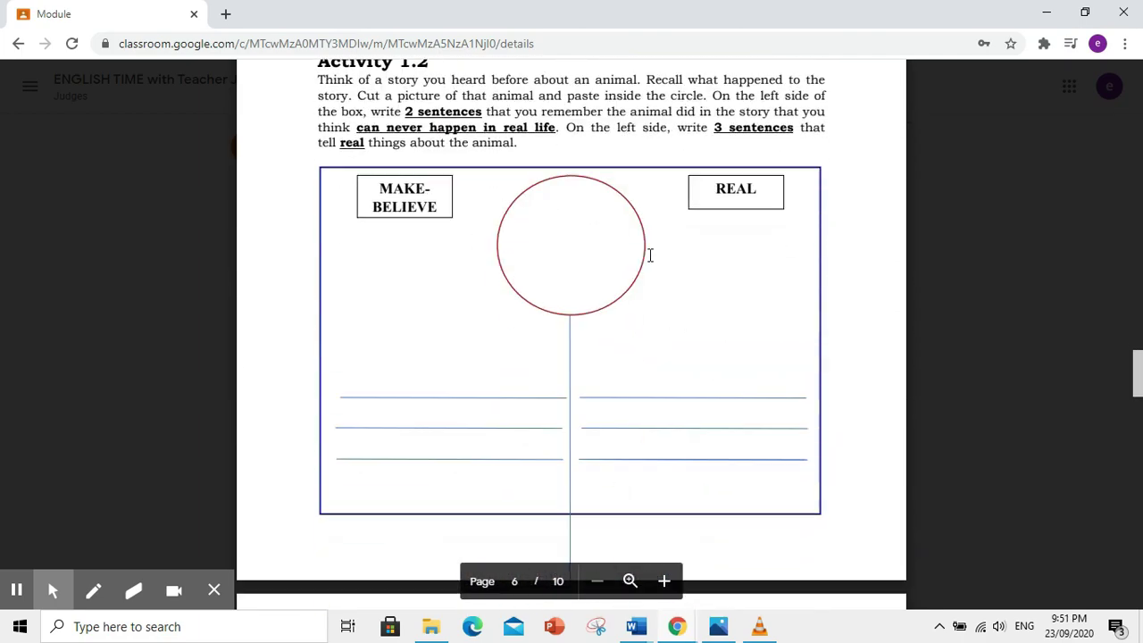
scroll(649, 253, "down", 15)
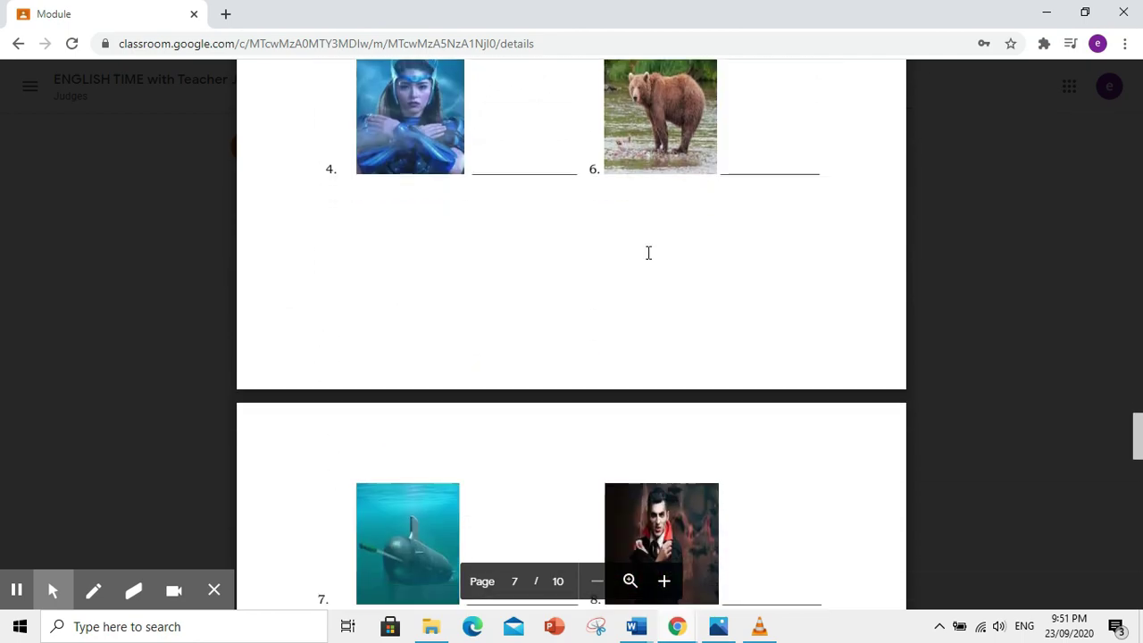
scroll(648, 253, "down", 15)
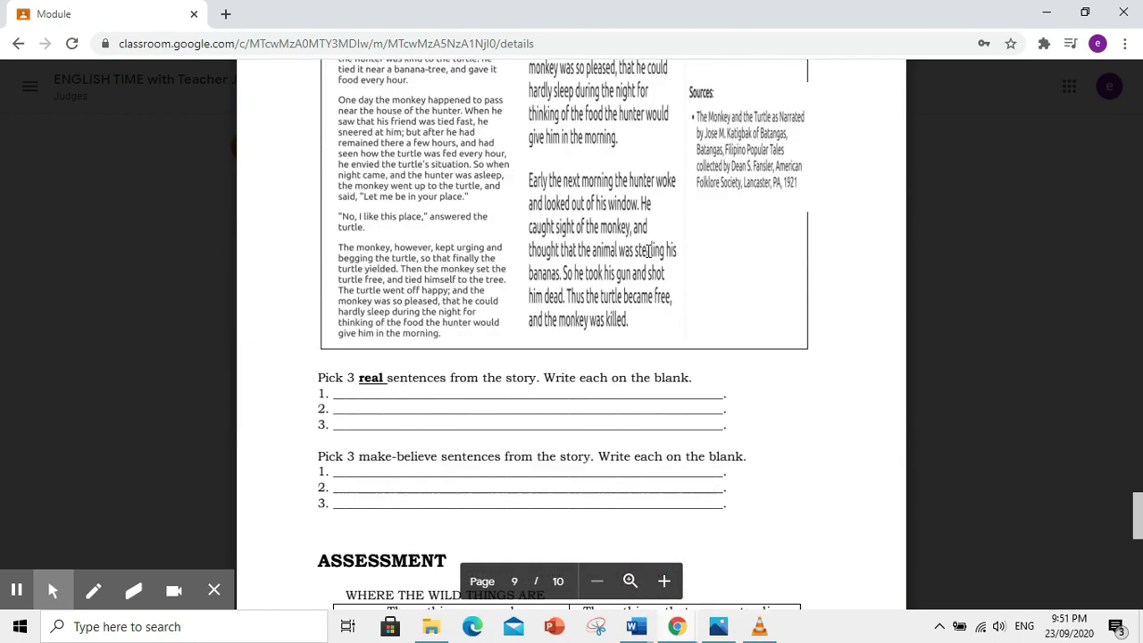
scroll(648, 250, "down", 8)
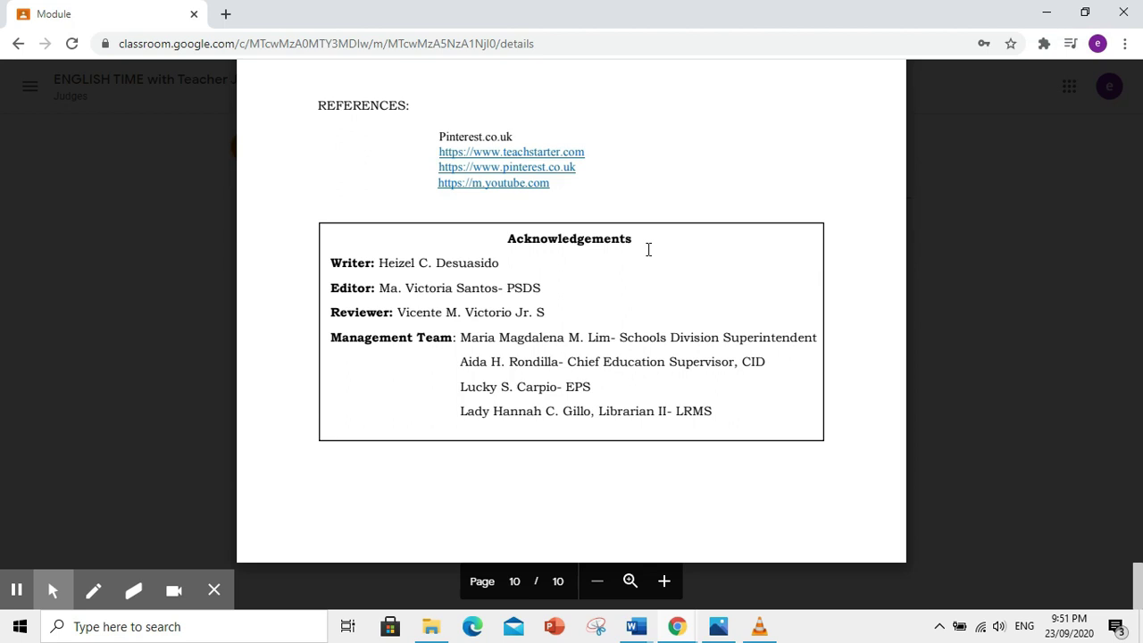
- Close the module PDF and open The Giving Tree material
key("alt+Left")
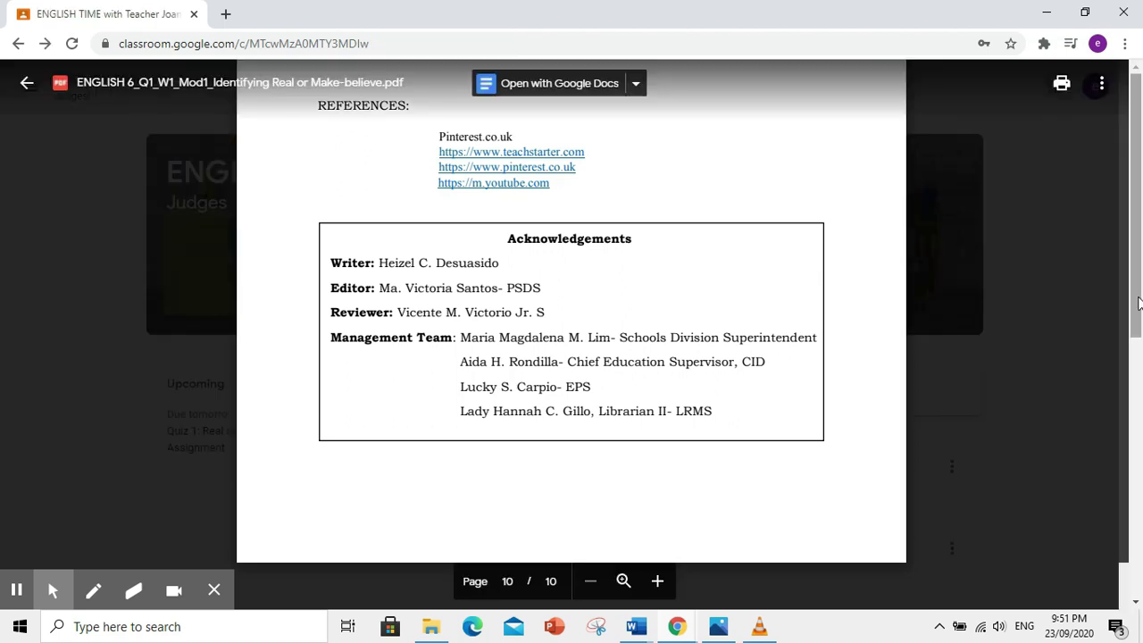
left_click(1129, 227)
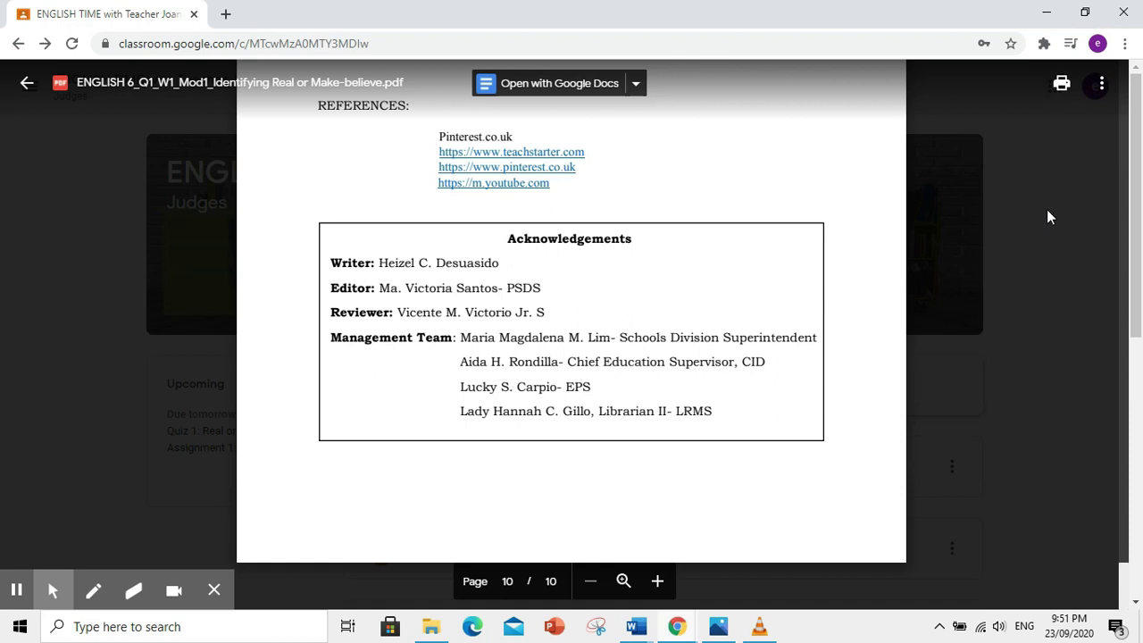
left_click(1071, 263)
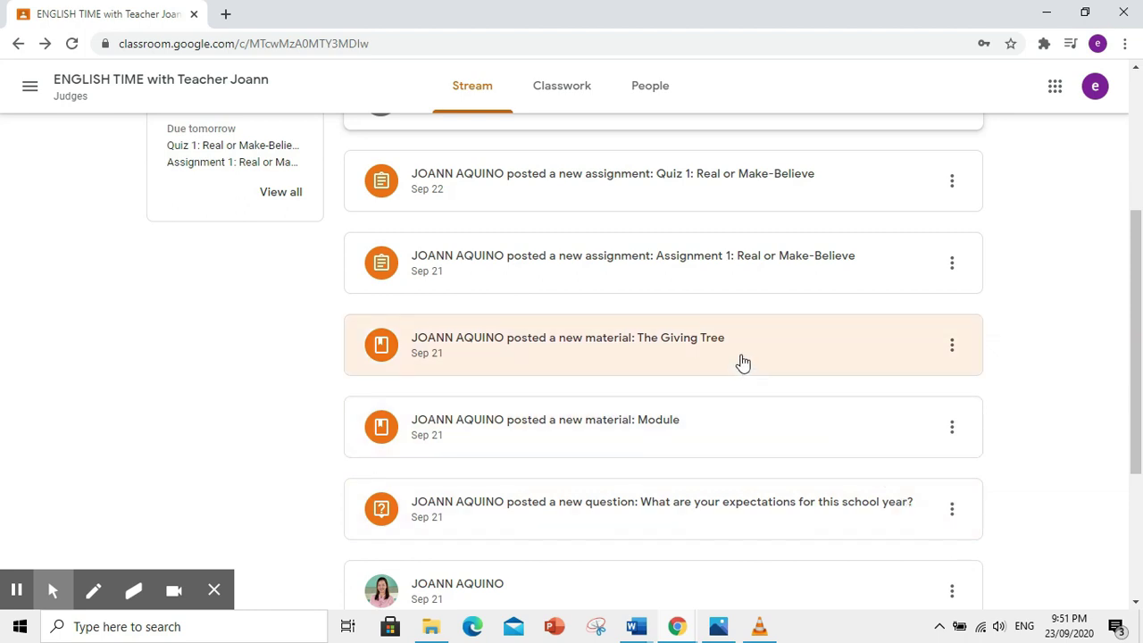
left_click(741, 361)
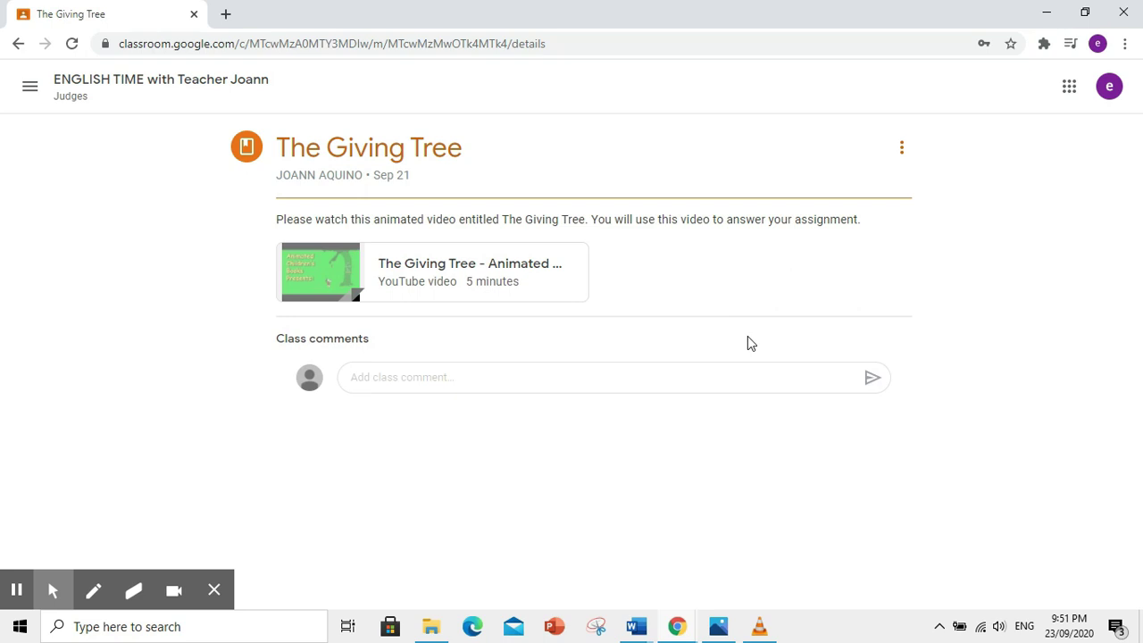
- Play The Giving Tree animated video full screen, then close it and return to the Stream
left_click(398, 265)
left_click(576, 328)
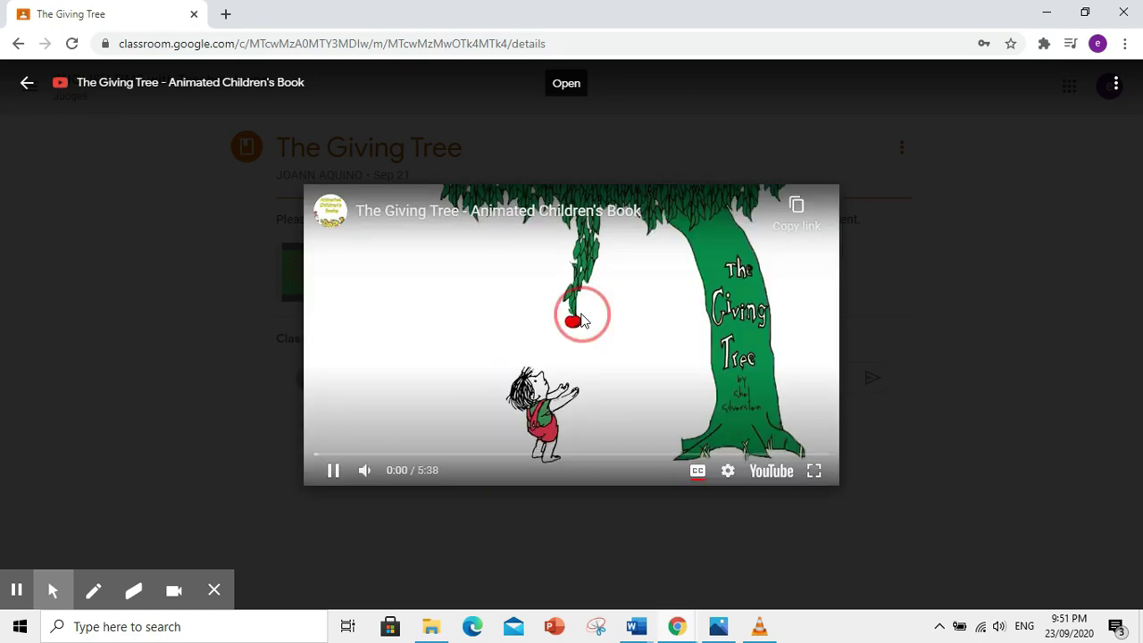
left_click(813, 471)
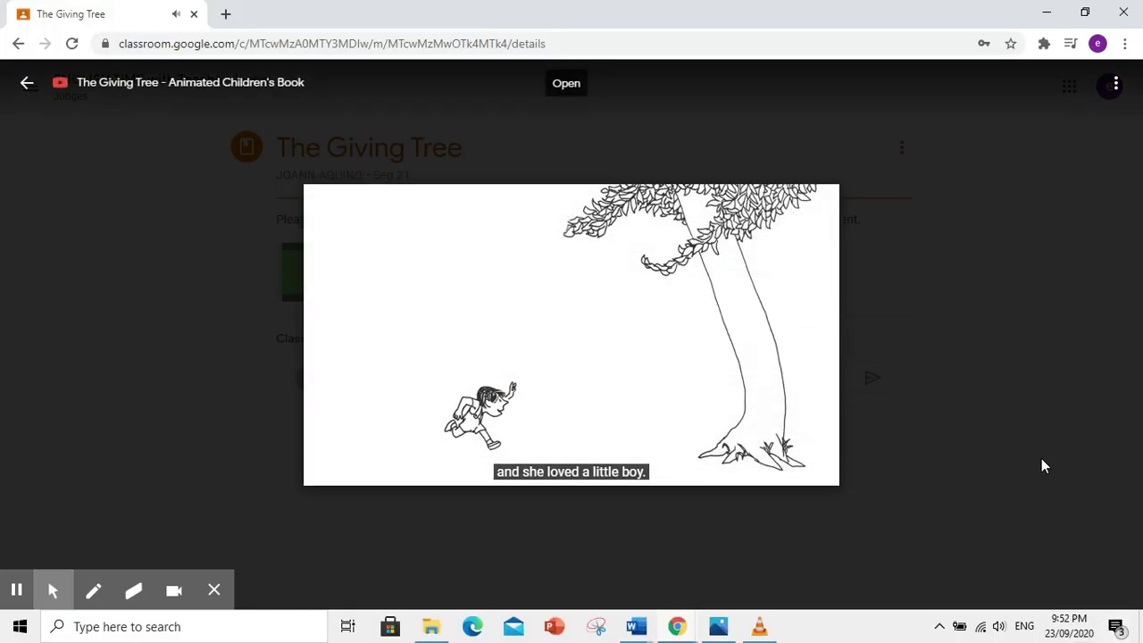
left_click(1042, 465)
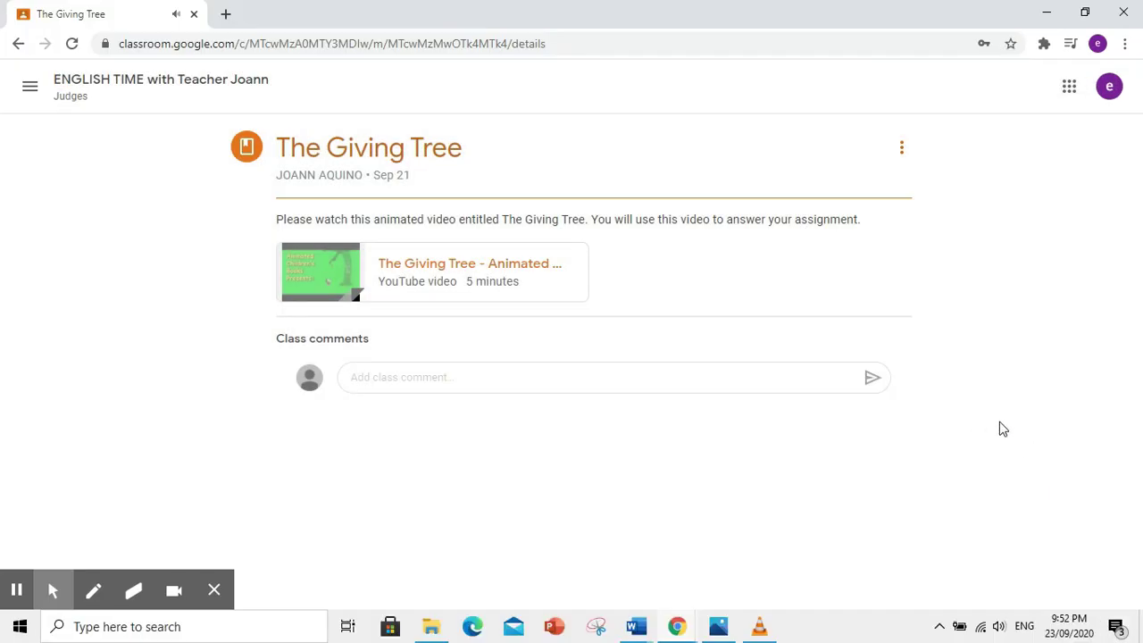
left_click(18, 45)
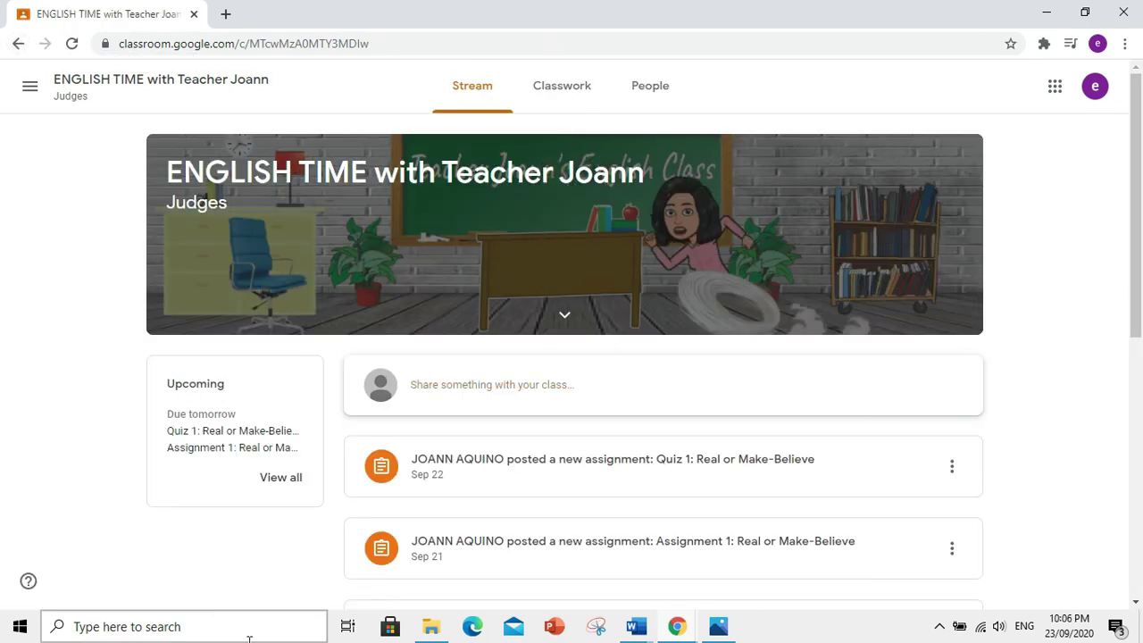
- In Classwork, expand Assignment 1: Real or Make-Believe and open its details page
left_click(553, 104)
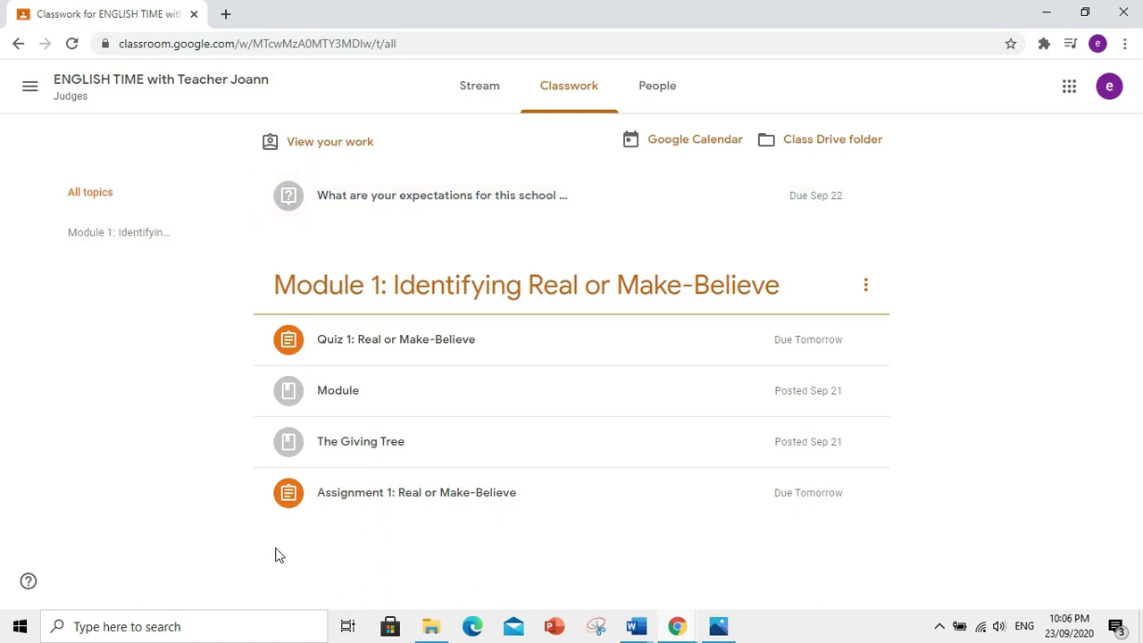
left_click(351, 509)
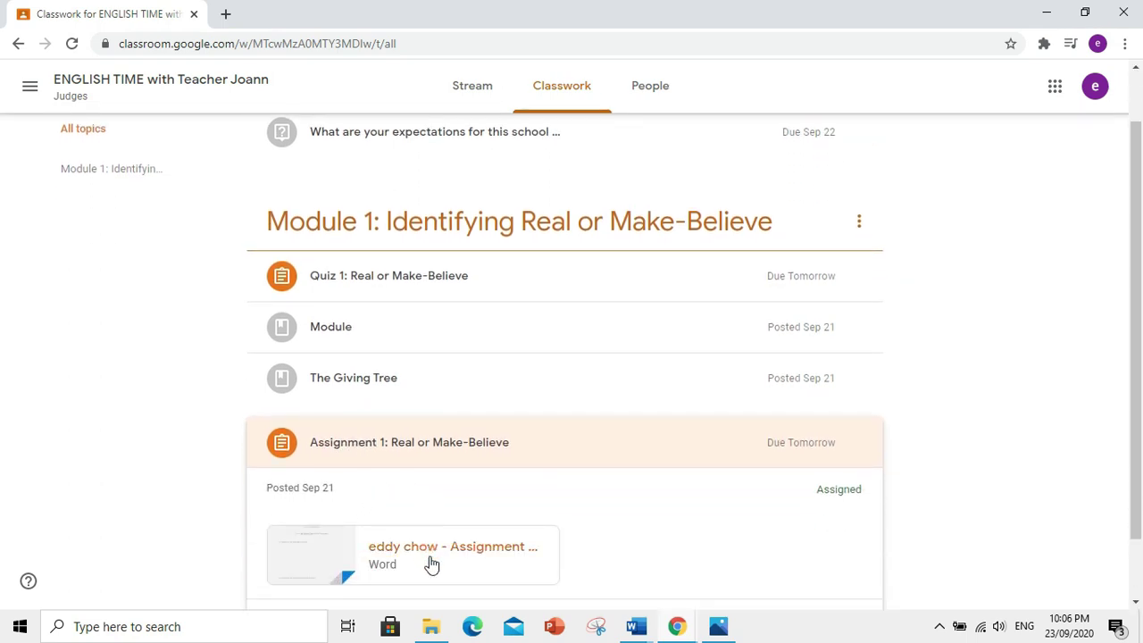
scroll(528, 539, "down", 1)
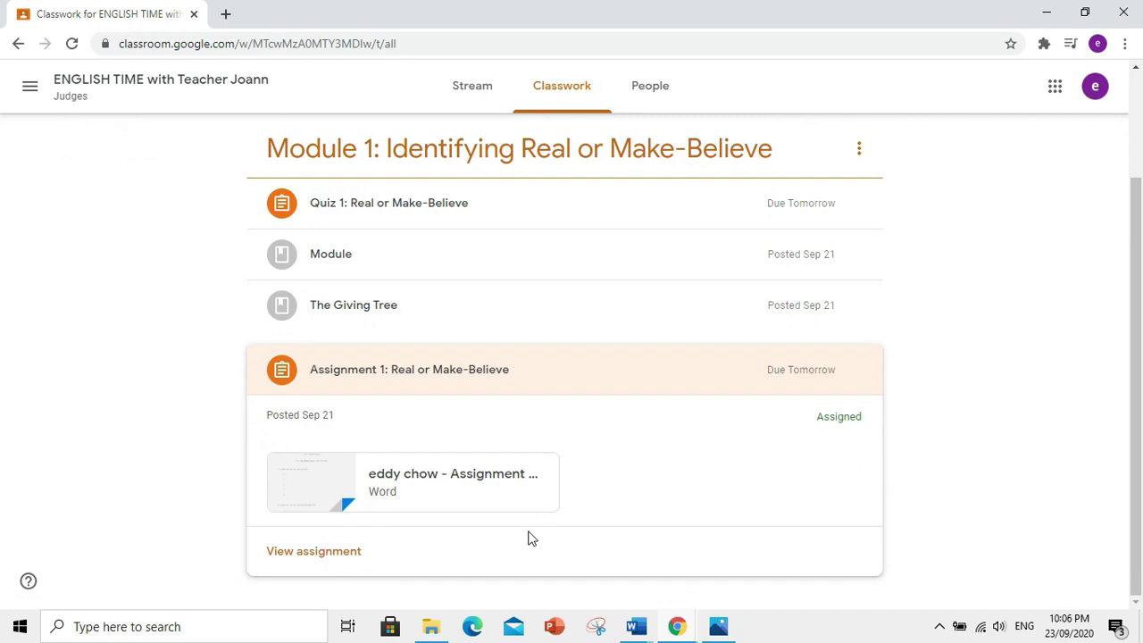
left_click(311, 553)
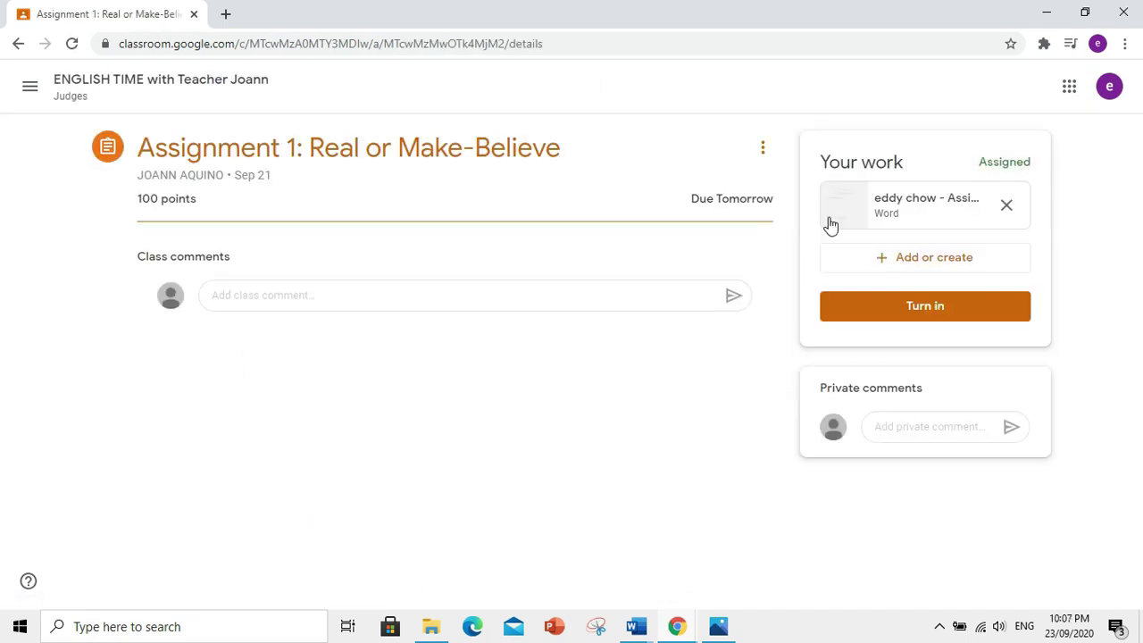
- Preview the attached Assignment 1 .docx and open it with Google Docs
left_click(908, 206)
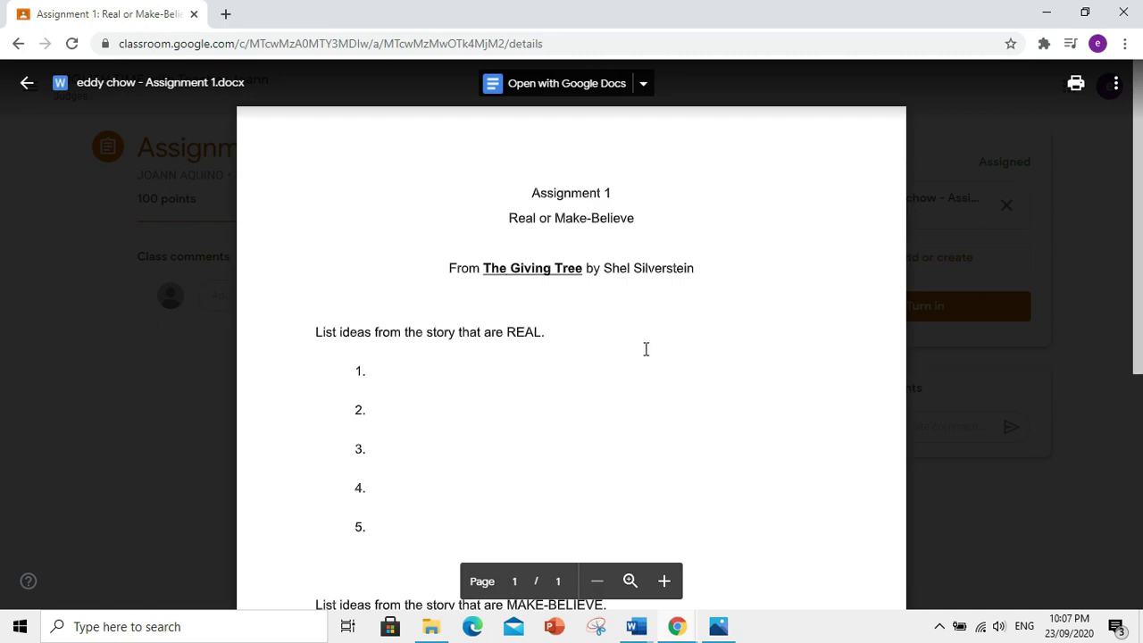
scroll(783, 515, "down", 5)
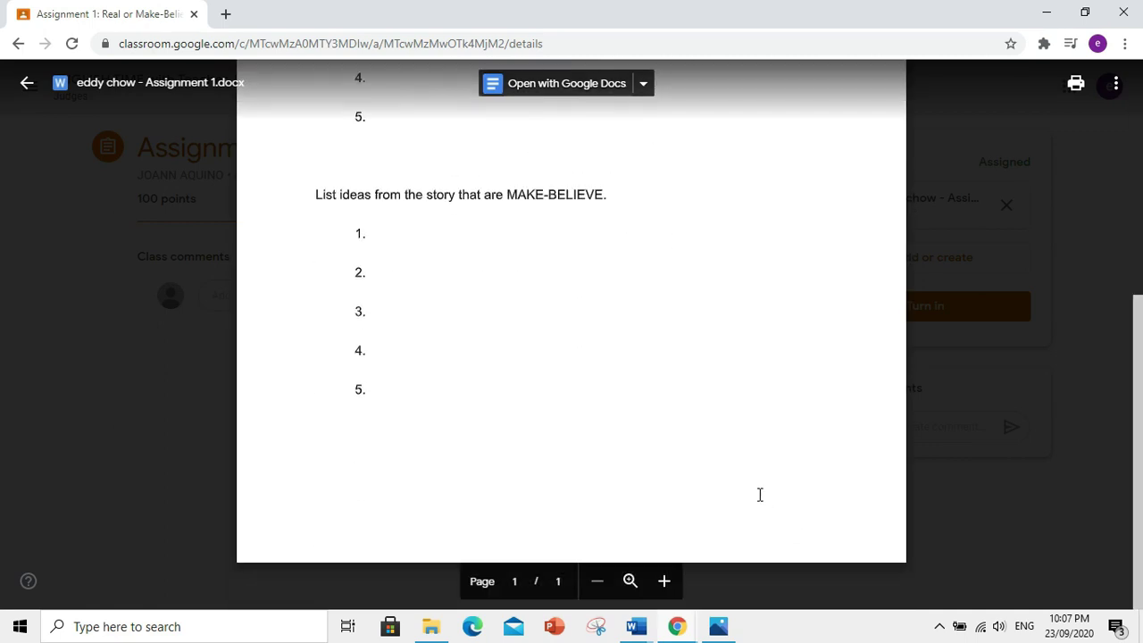
left_click(406, 253)
scroll(566, 345, "up", 5)
left_click(640, 86)
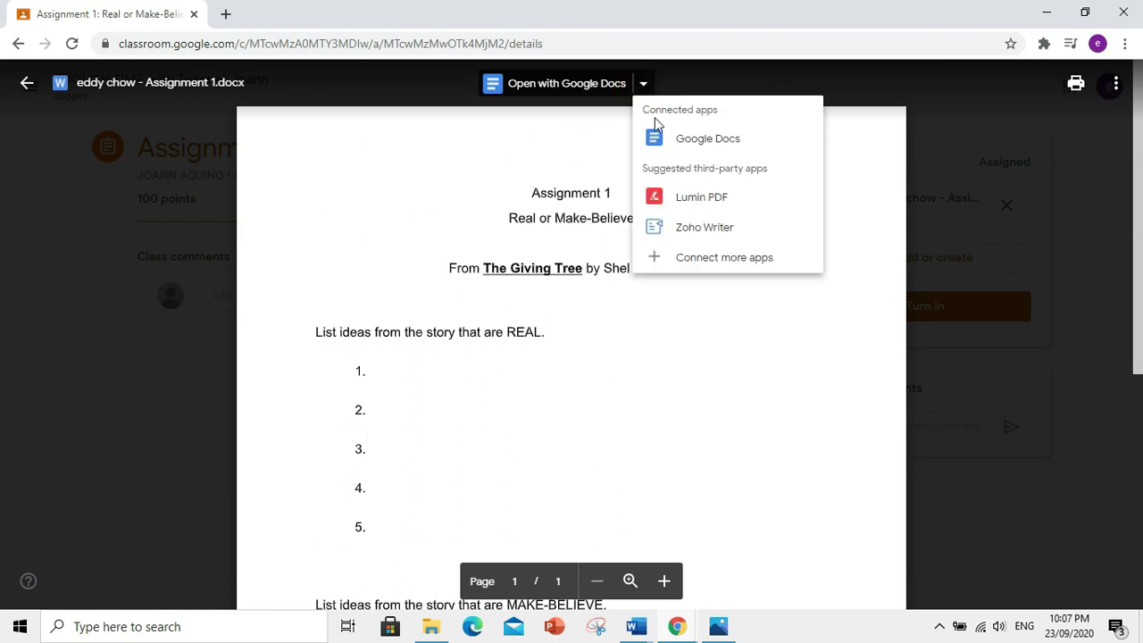
left_click(666, 136)
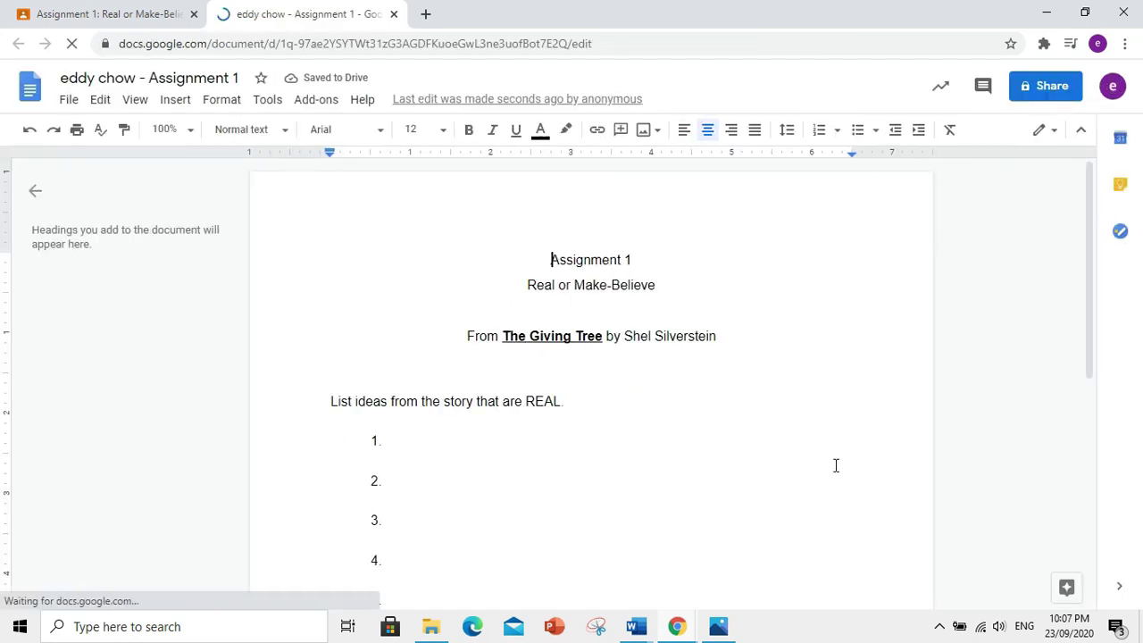
- Fill the REAL list with 'The tree was very useful for the boy.' and placeholder items 2–5
left_click(547, 441)
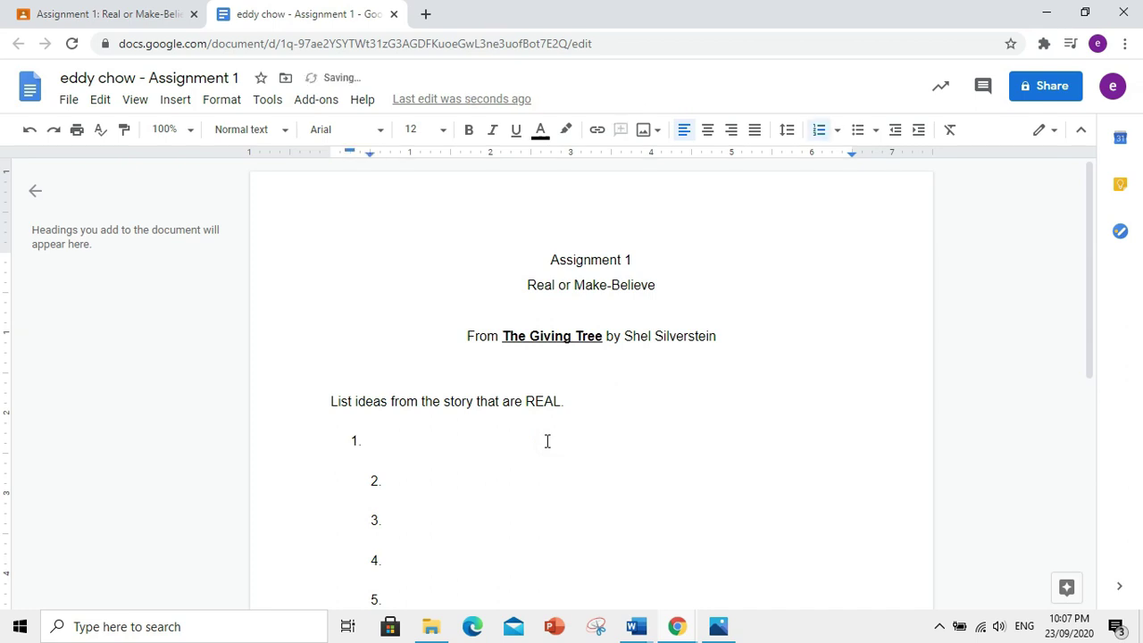
type("The tree was very")
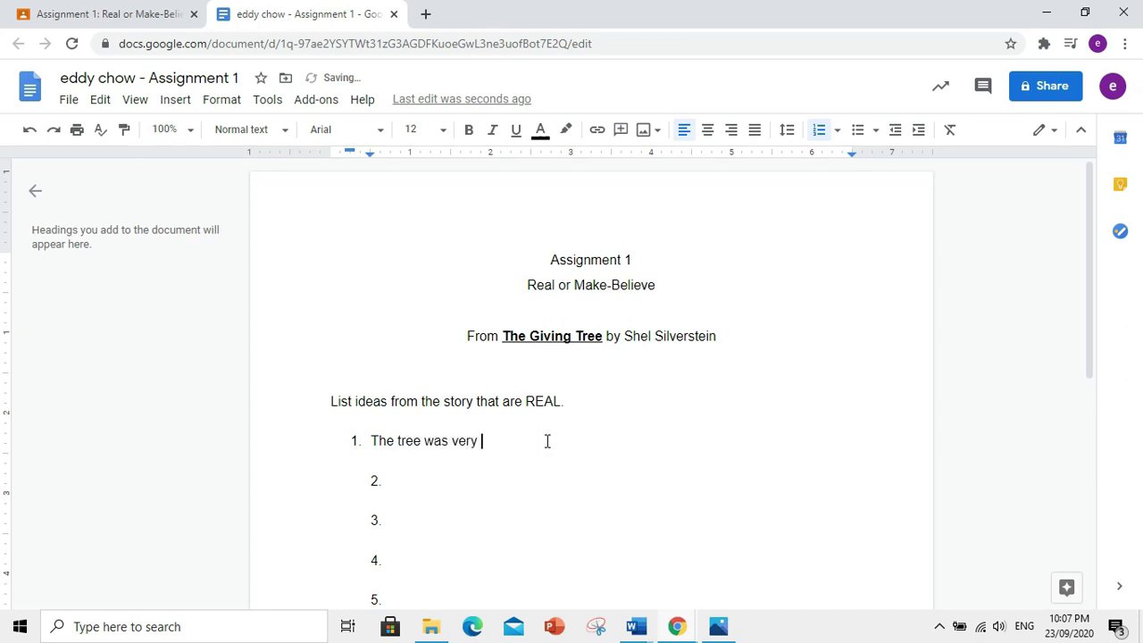
type(" useful for the boy.")
left_click(494, 480)
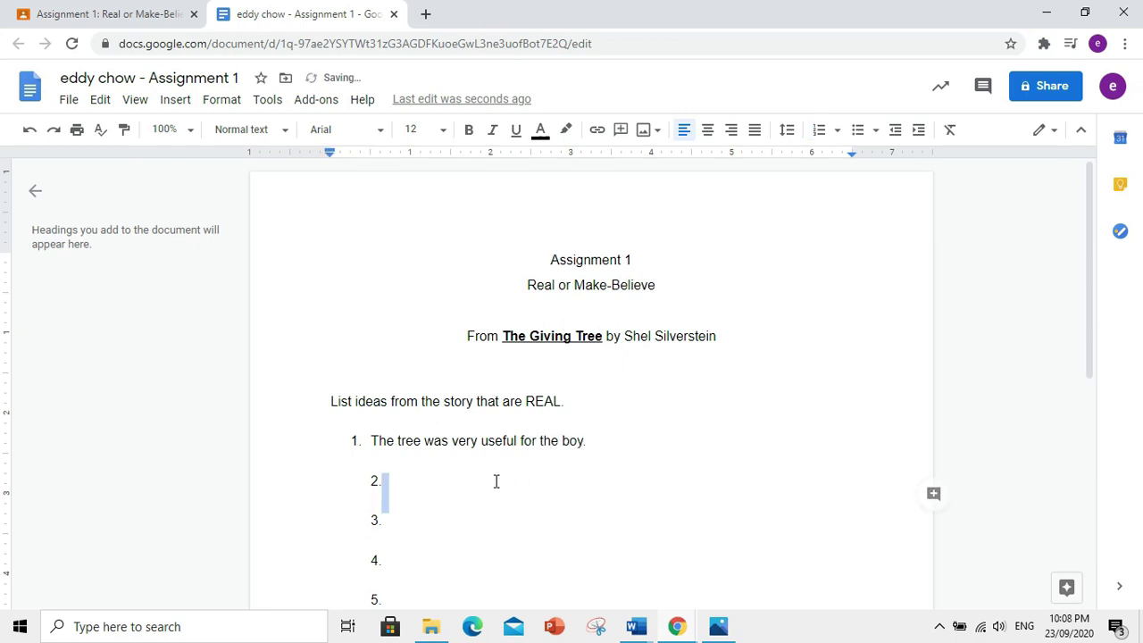
key("BackSpace")
type(". aaaa")
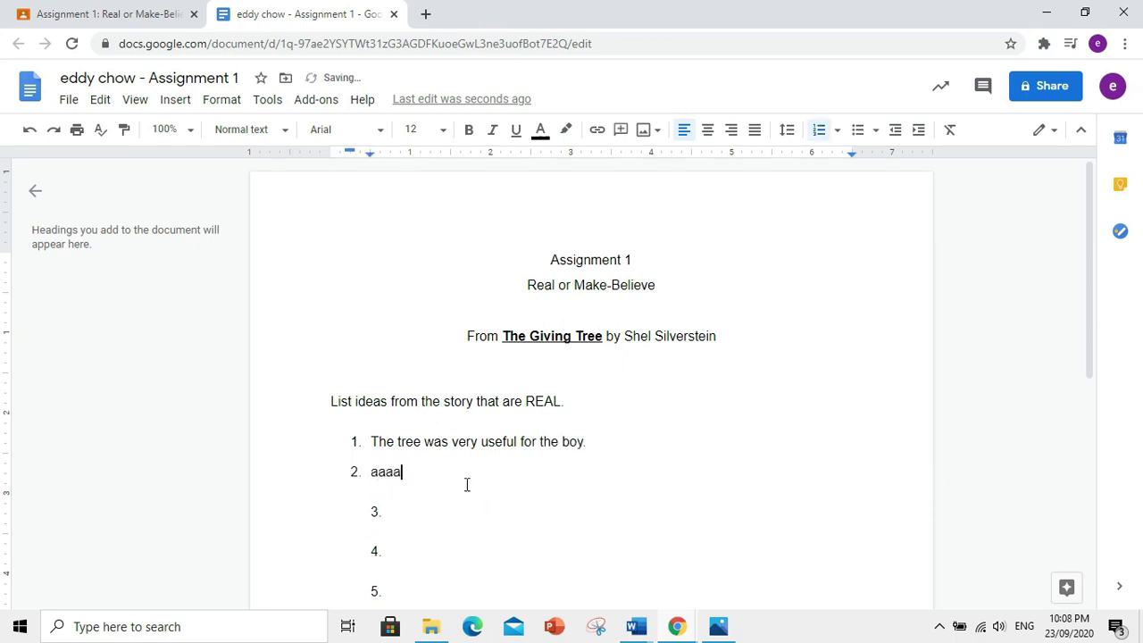
left_click(426, 512)
key("BackSpace")
type(". qqqq")
left_click(402, 545)
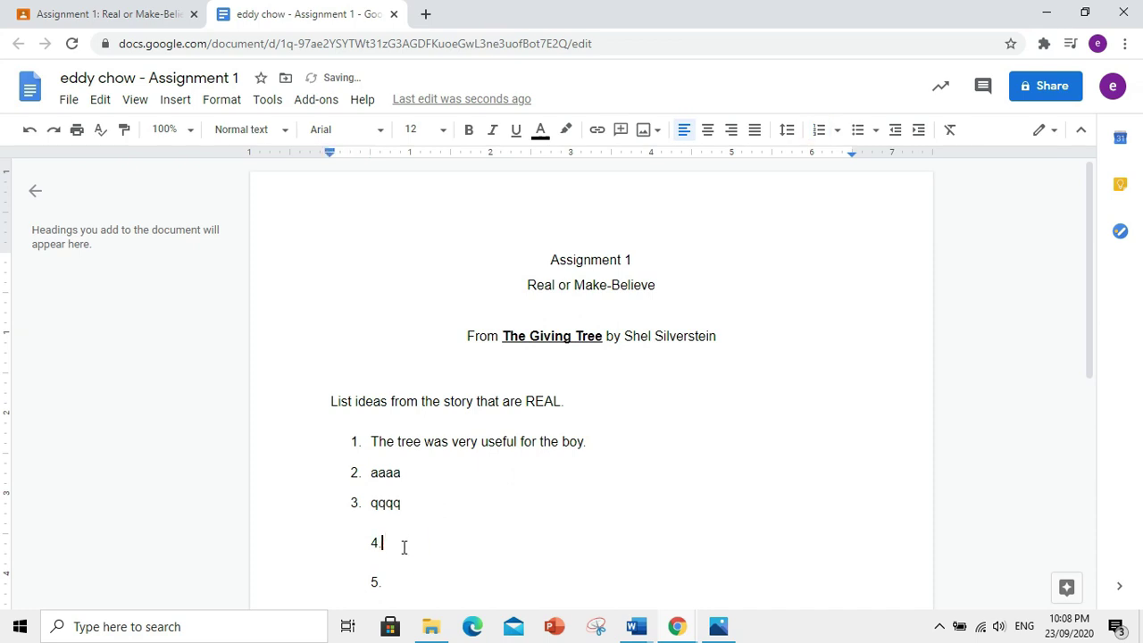
key("BackSpace")
type(". aaaa")
left_click(403, 571)
key("BackSpace")
type(". aaaa")
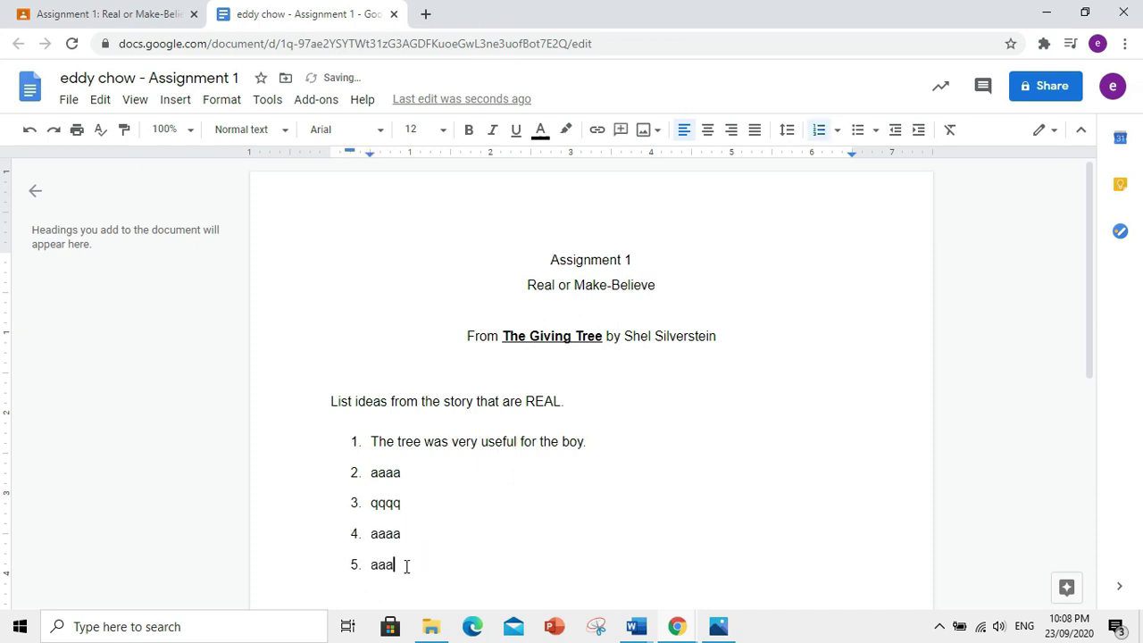
- Fill the MAKE-BELIEVE list with 'The tree loves the boy very much.' and four 'aaa' items
scroll(459, 533, "down", 4)
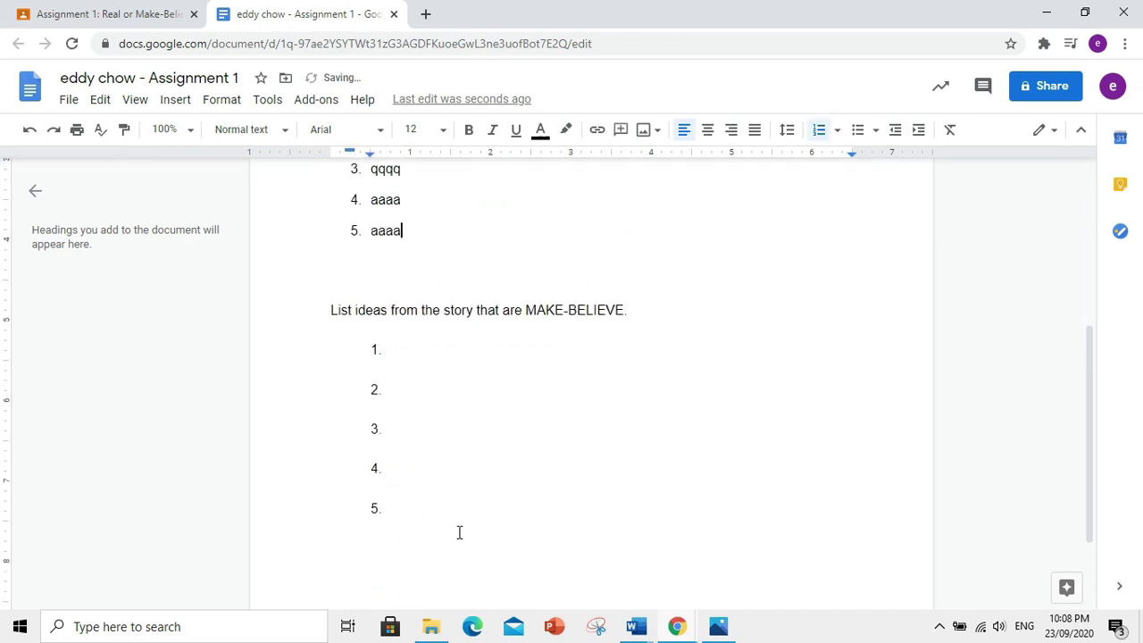
left_click(435, 350)
key("BackSpace")
type(". the")
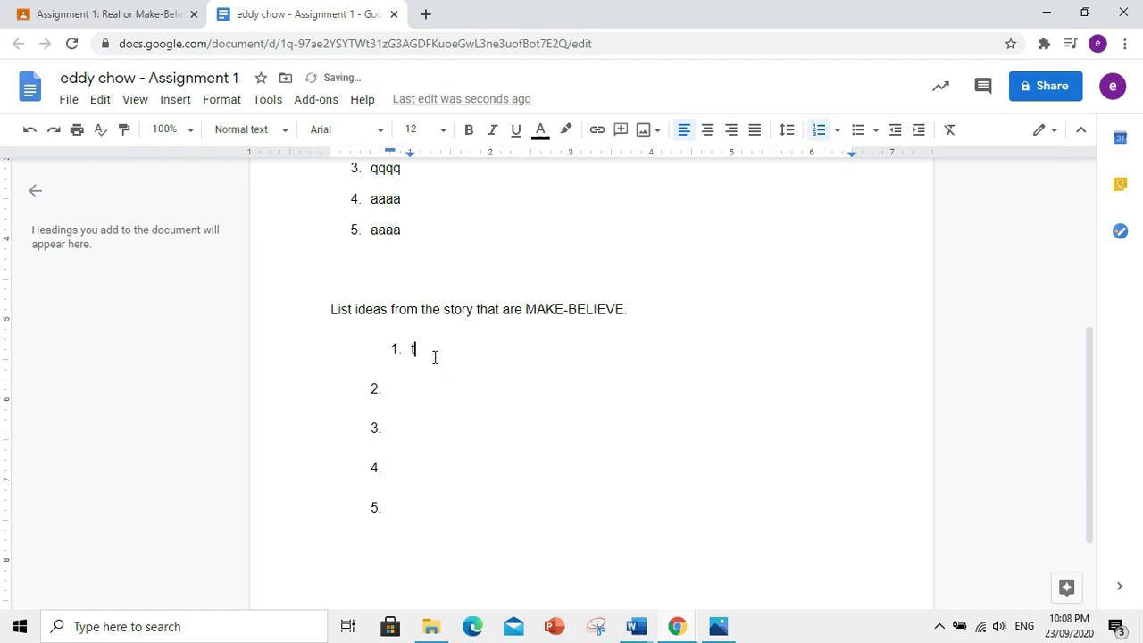
key("BackSpace")
type("The tree loves the boy very much.")
key("Return")
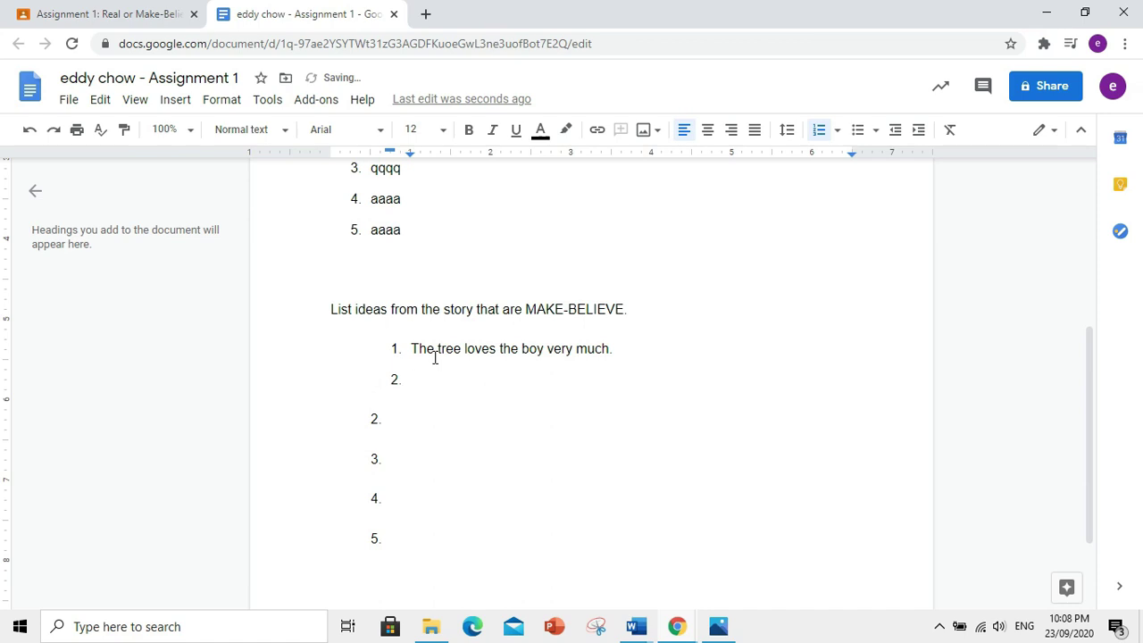
type("aaa")
key("Return")
type("aaa")
key("Return")
type("aaa")
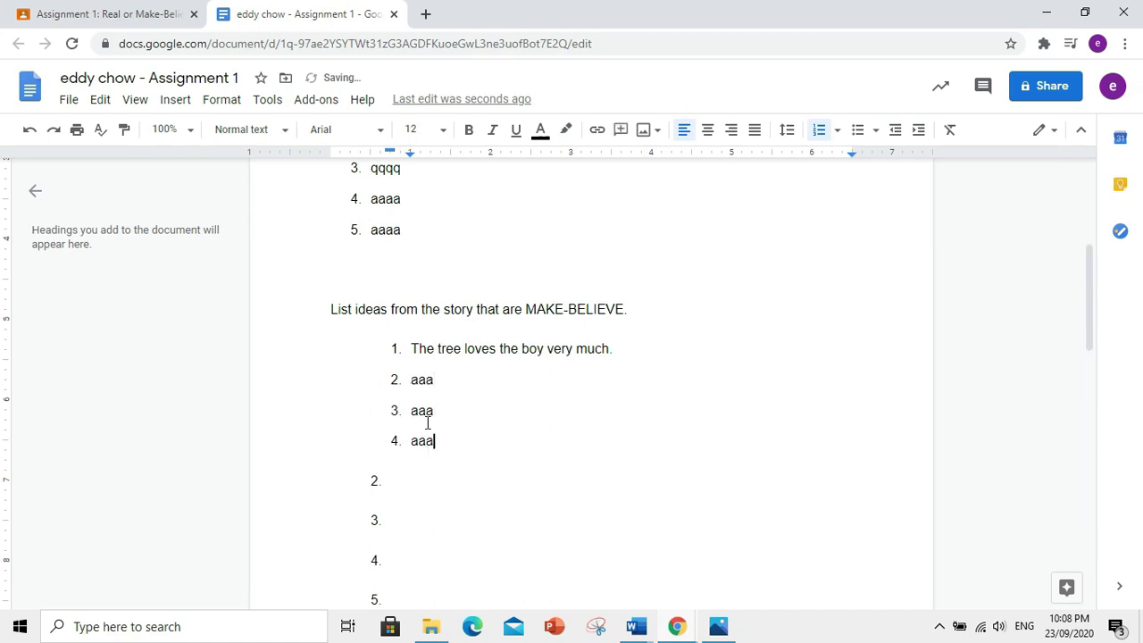
key("Return")
type("aaa")
- Delete the leftover empty numbered lines and close the Docs tab
left_click_drag(456, 526, 401, 528)
key("BackSpace")
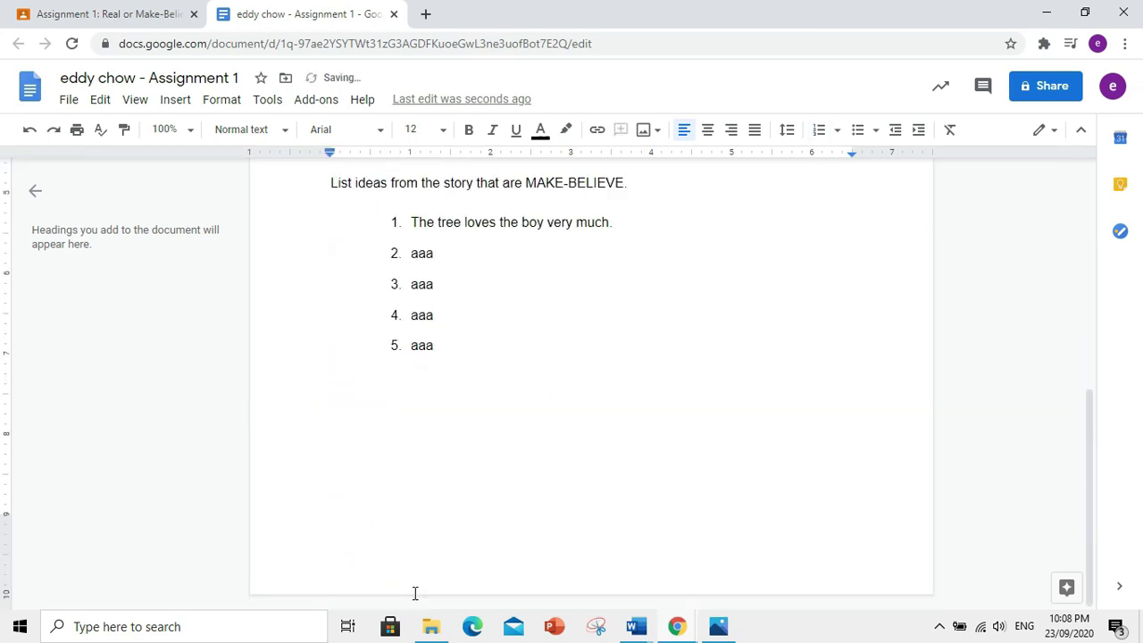
scroll(455, 456, "up", 4)
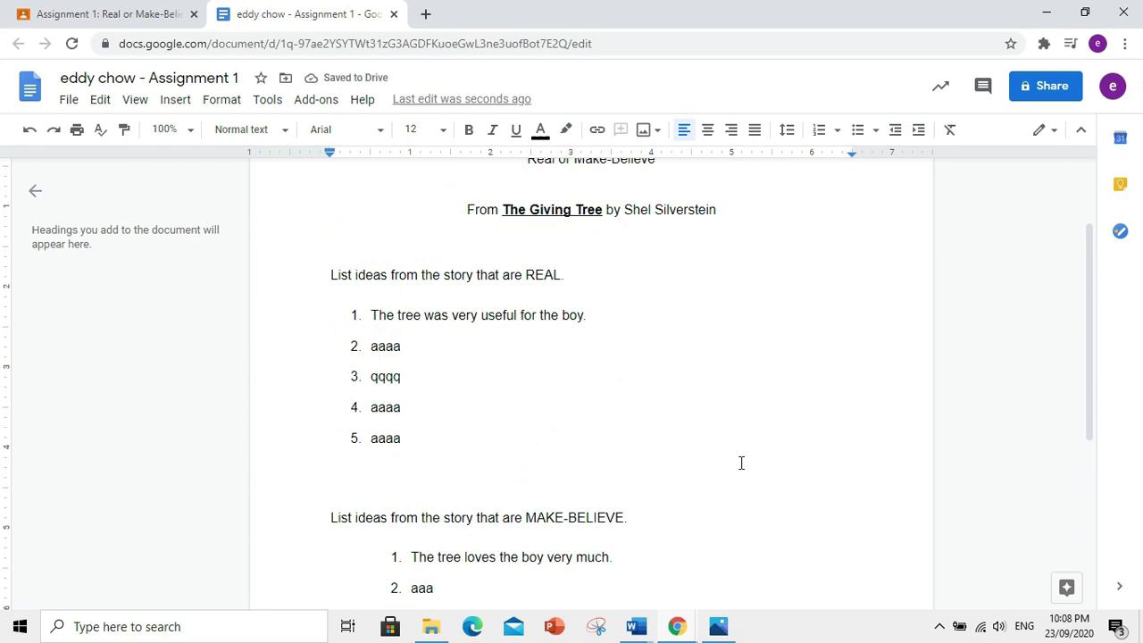
scroll(743, 462, "up", 1)
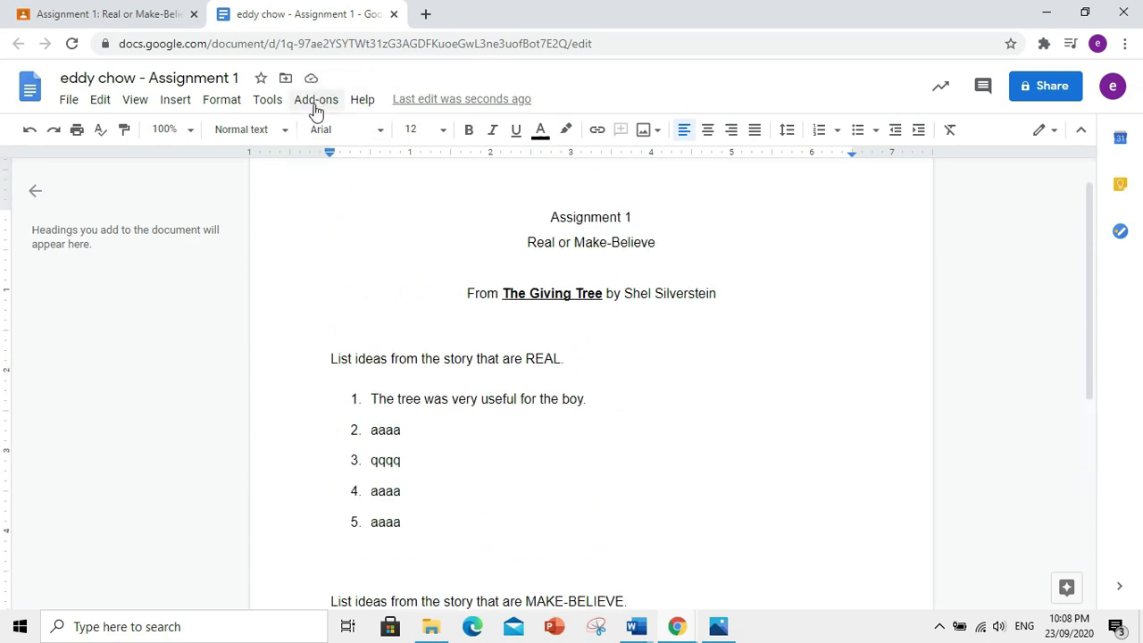
left_click(393, 14)
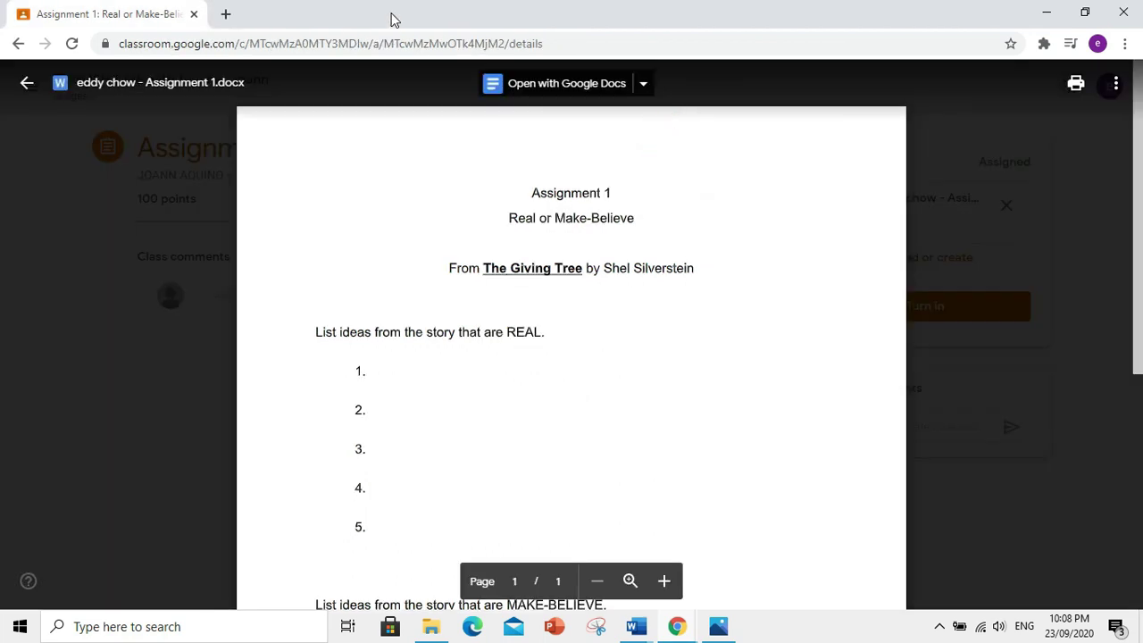
- Close the file preview and turn in Assignment 1 with its attached Word document
left_click(1088, 250)
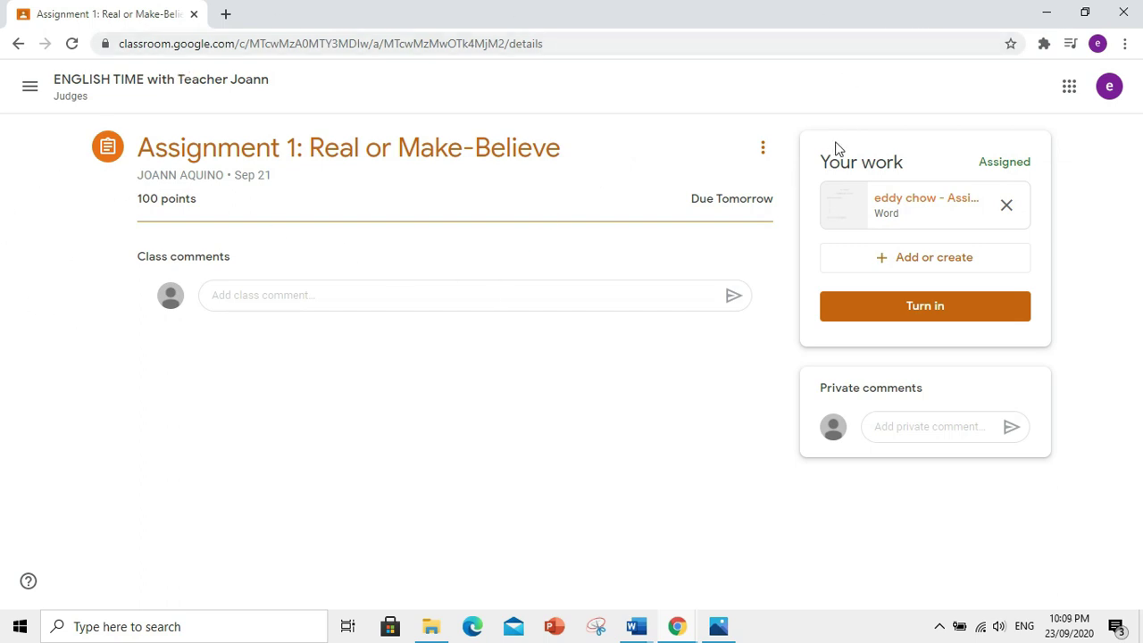
left_click(897, 308)
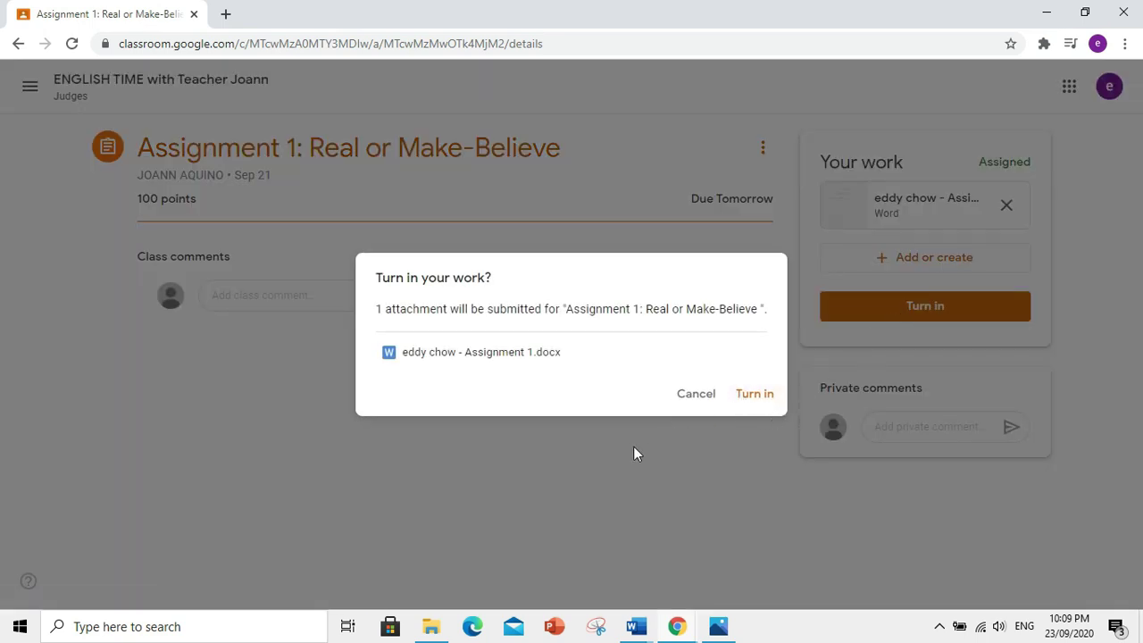
left_click(754, 396)
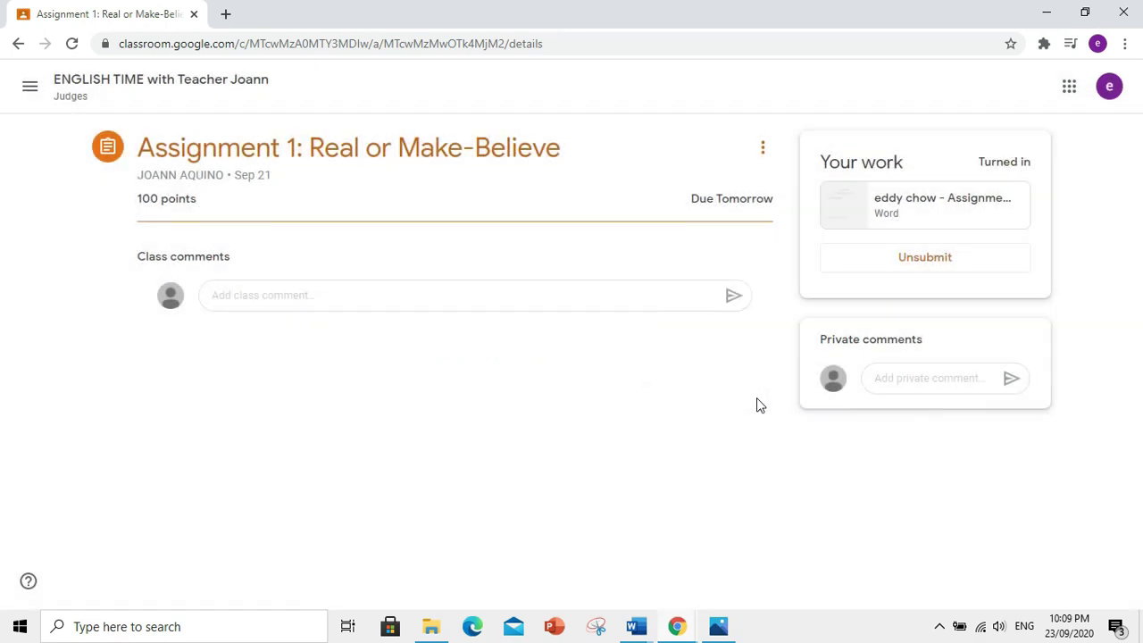
- Cancel unsubmitting Assignment 1, then go to the English class stream from the main menu
left_click(911, 259)
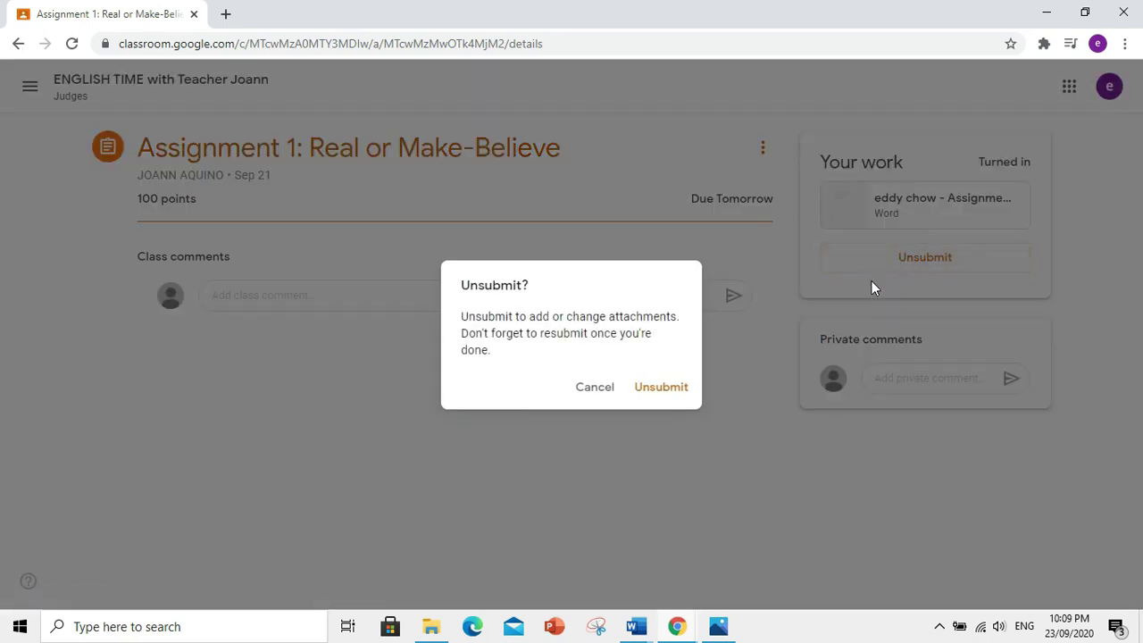
left_click(592, 389)
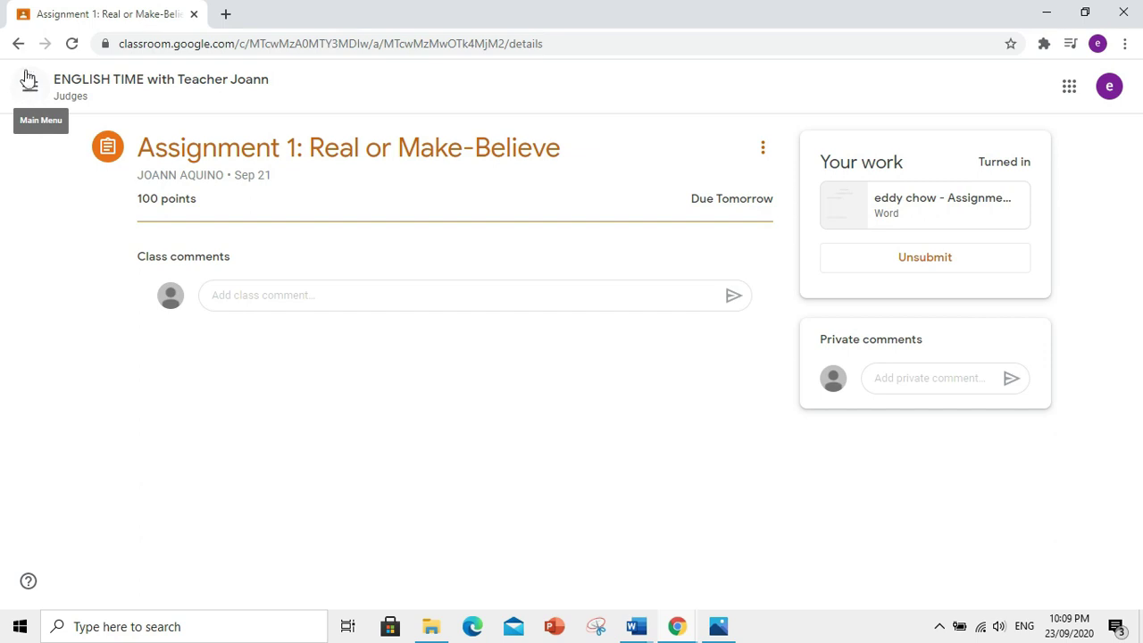
left_click(29, 82)
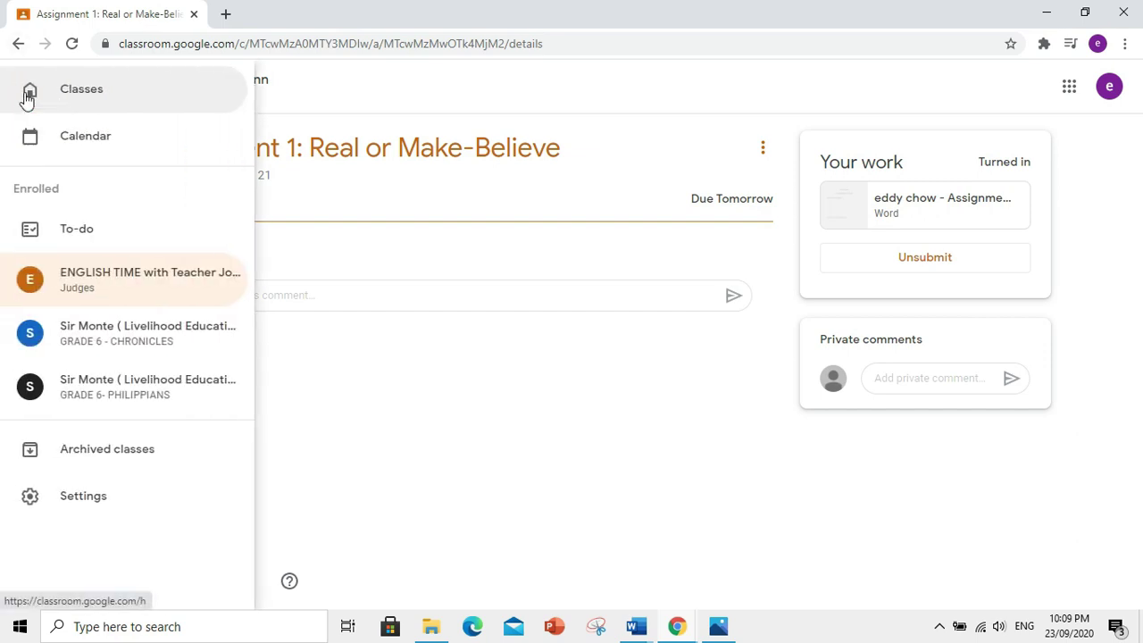
left_click(128, 290)
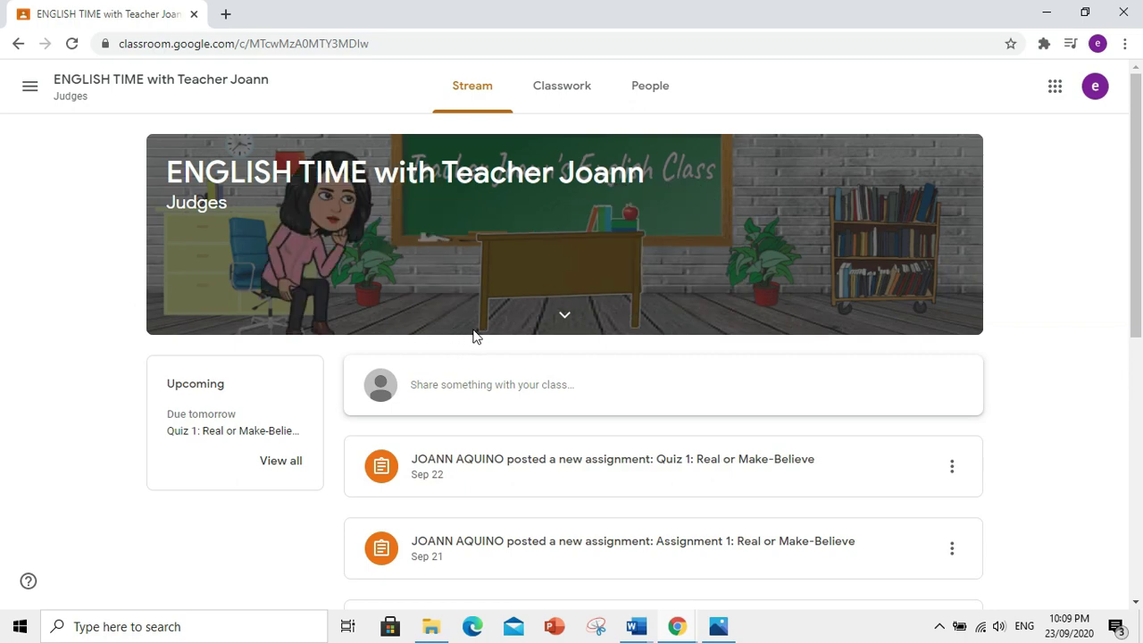
- Open the Quiz 1: Real or Make-Believe form from the class's Classwork list
scroll(771, 457, "down", 3)
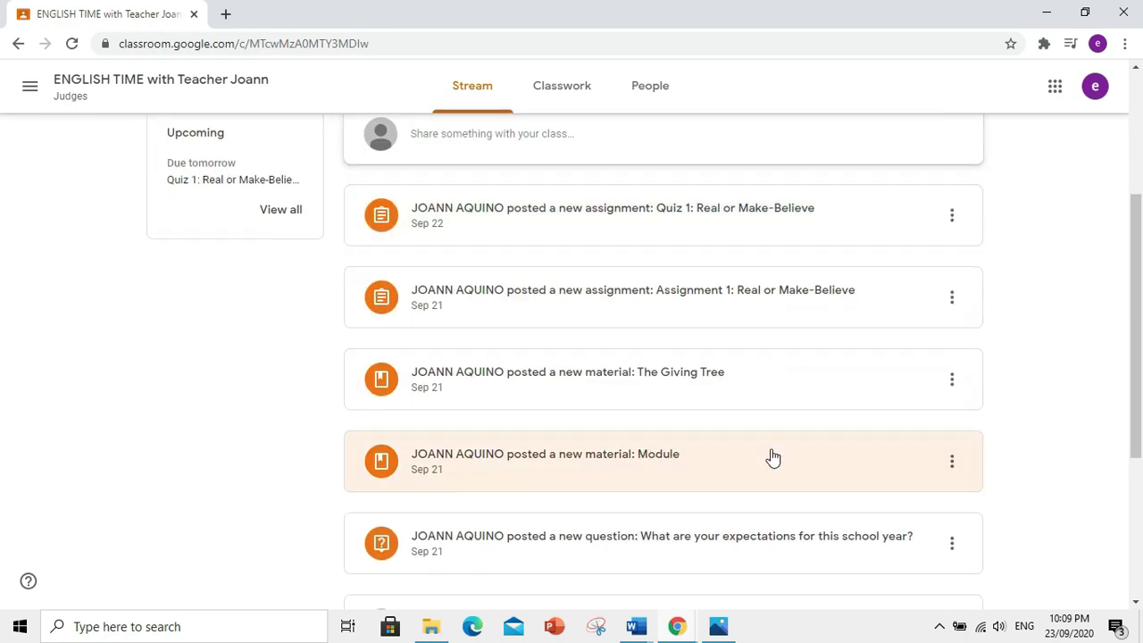
scroll(773, 455, "up", 3)
scroll(571, 125, "up", 1)
left_click(563, 92)
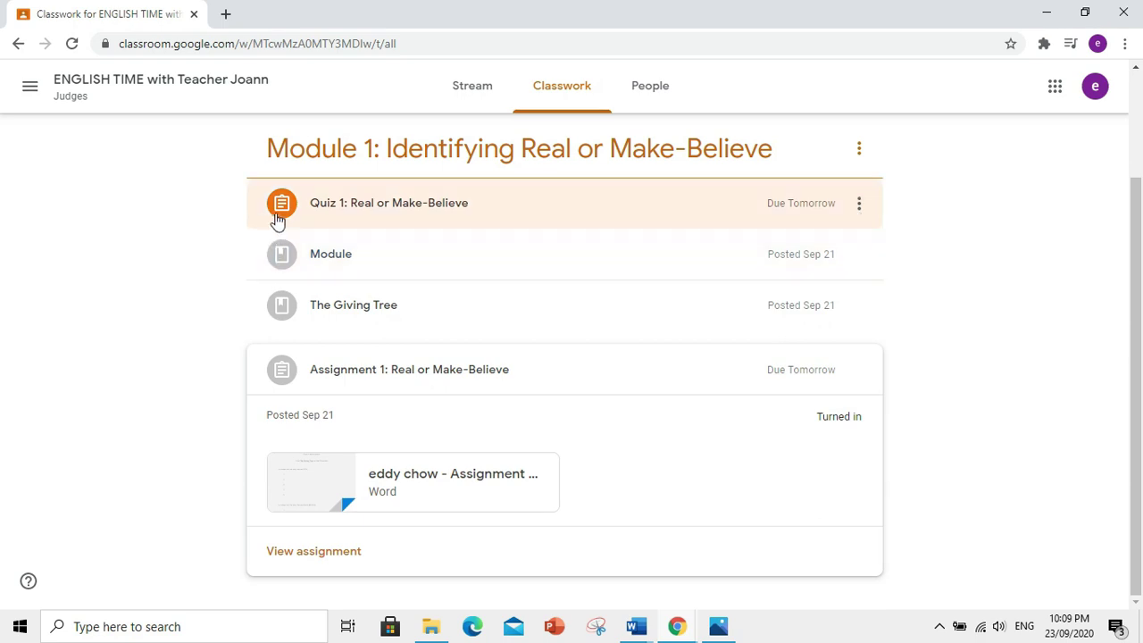
left_click(387, 211)
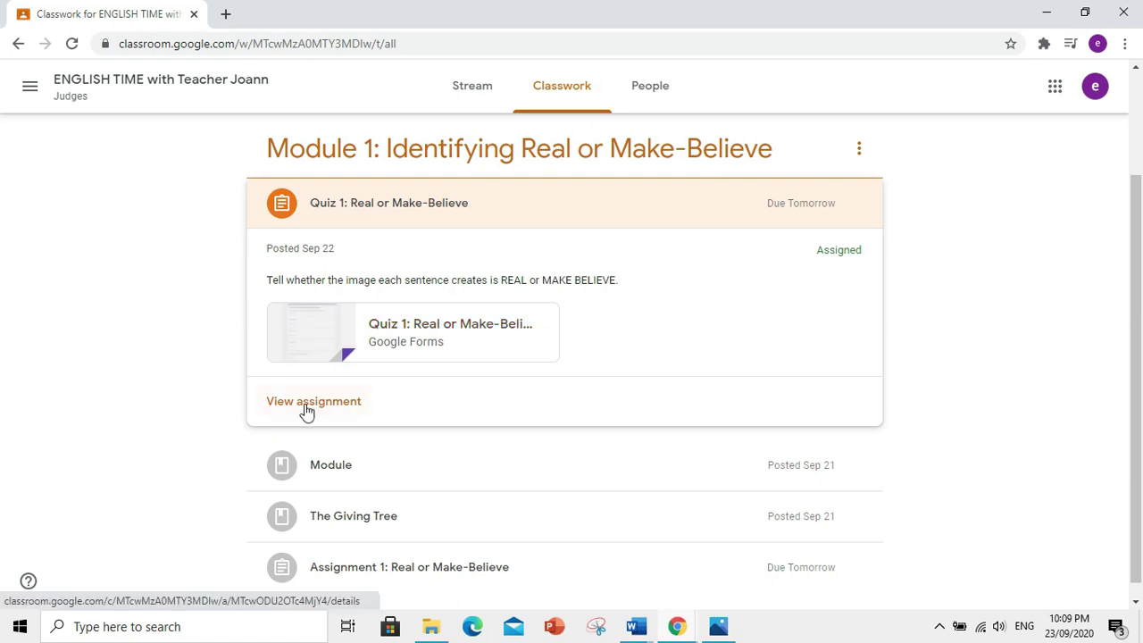
left_click(306, 406)
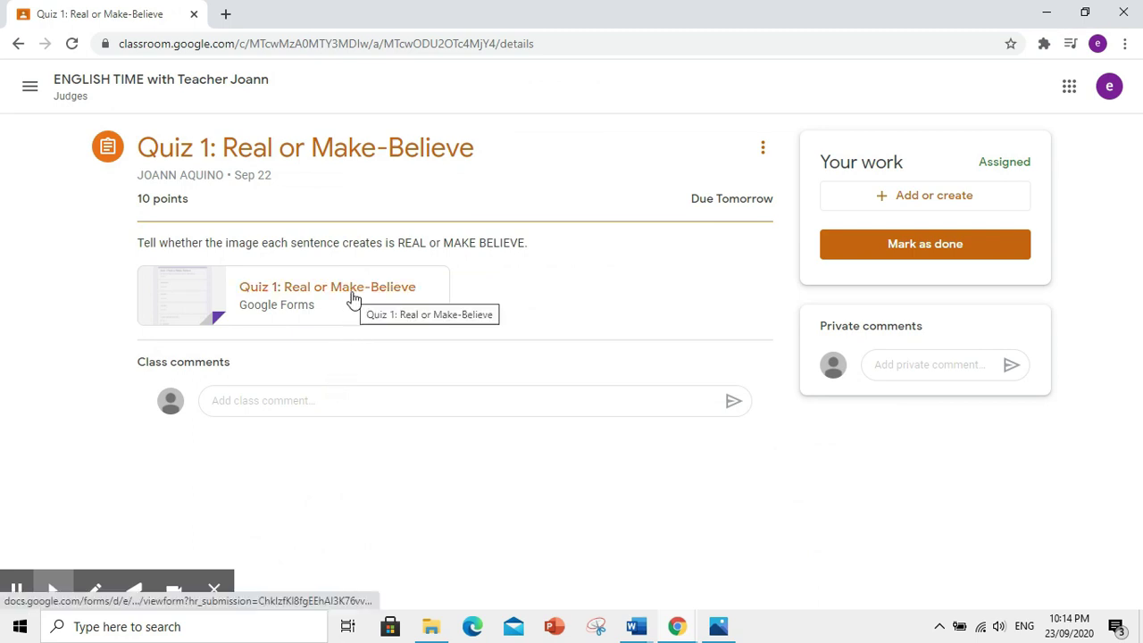
left_click(353, 297)
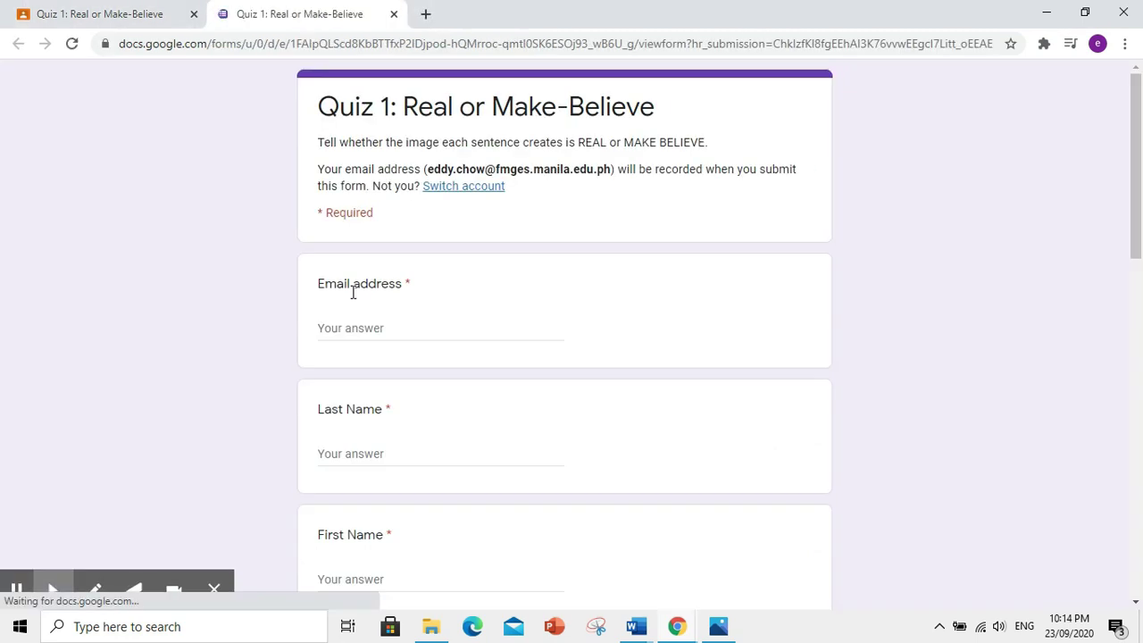
- Fill in the student's e-mail address, last name and first name on the quiz form
left_click(402, 323)
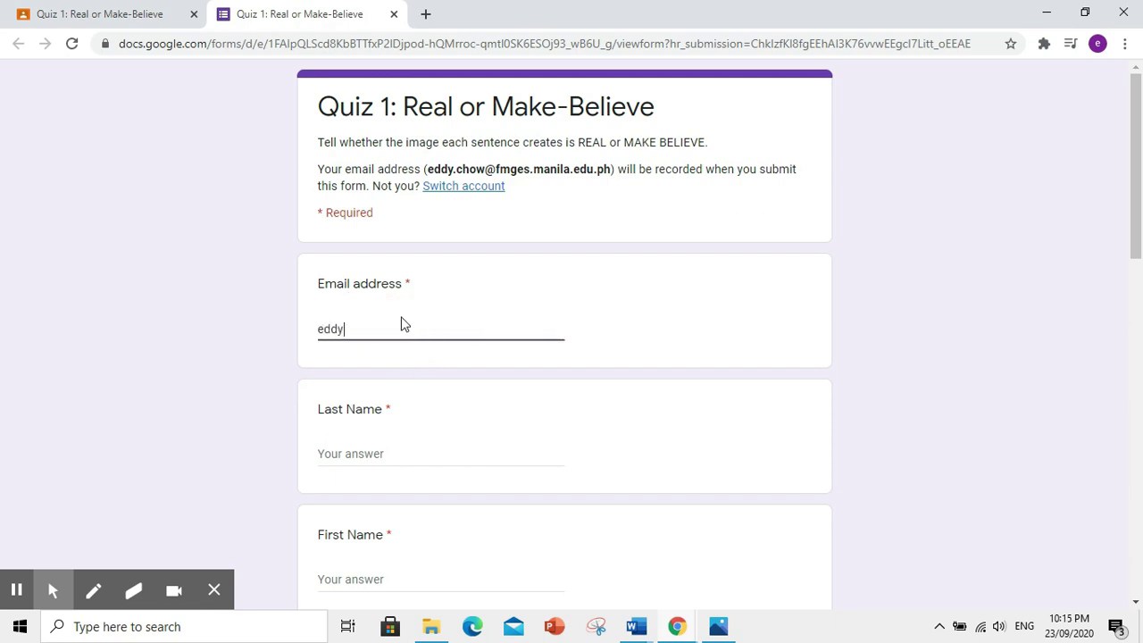
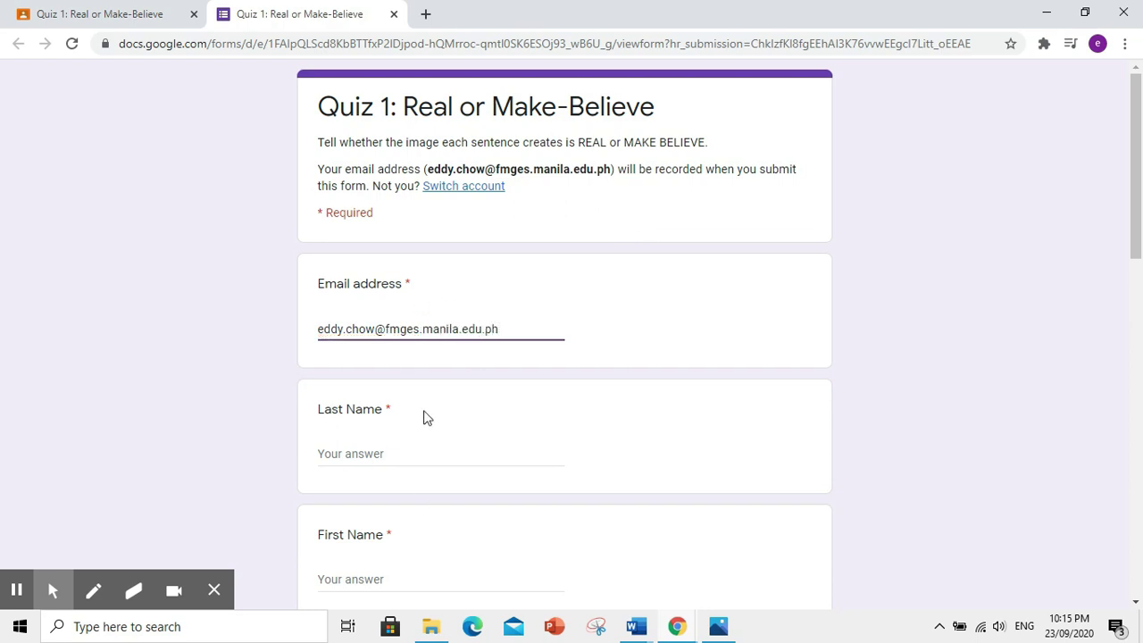
left_click(378, 454)
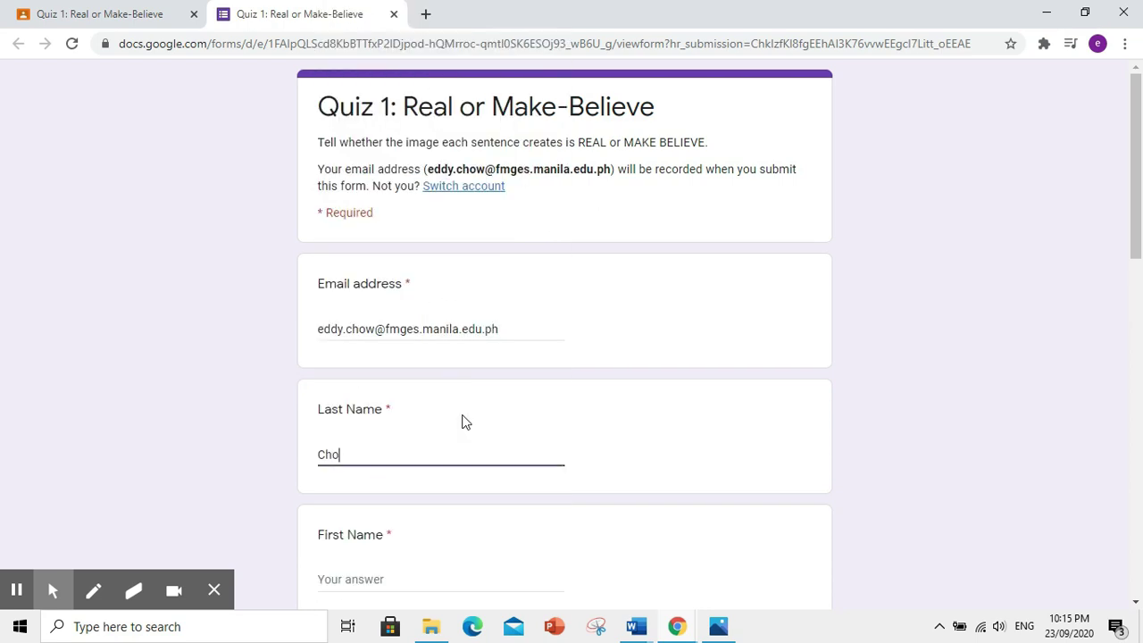
scroll(378, 488, "down", 1)
left_click(391, 487)
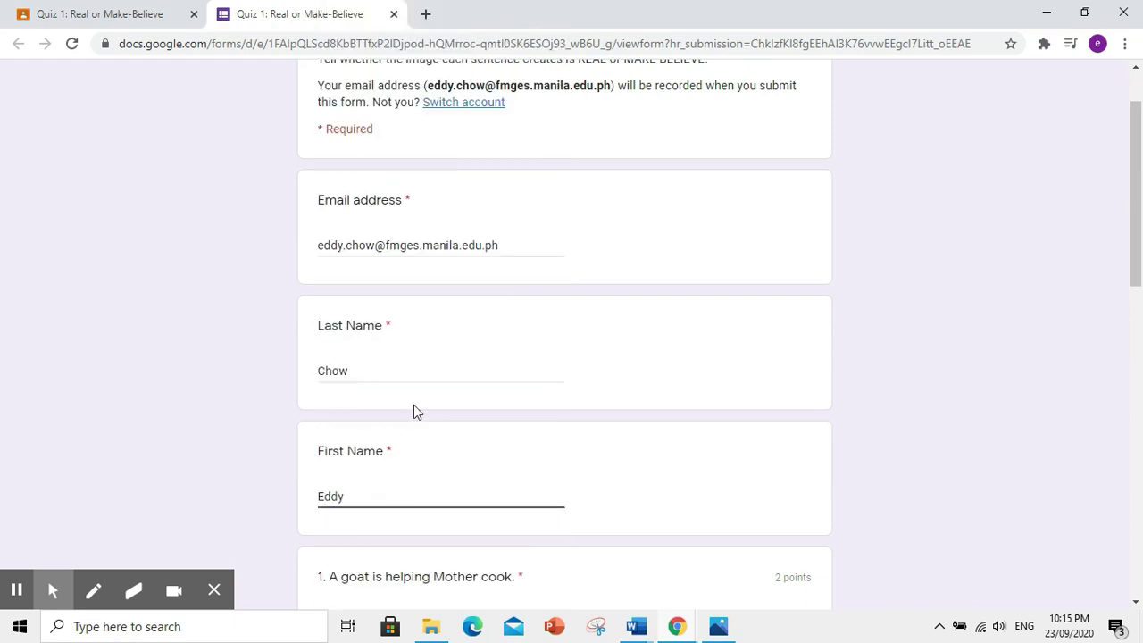
scroll(424, 410, "down", 3)
- Answer Q1 Make-Believe, Q3 Real and Q4 Make-Believe, then submit the quiz
left_click(326, 400)
scroll(441, 497, "down", 3)
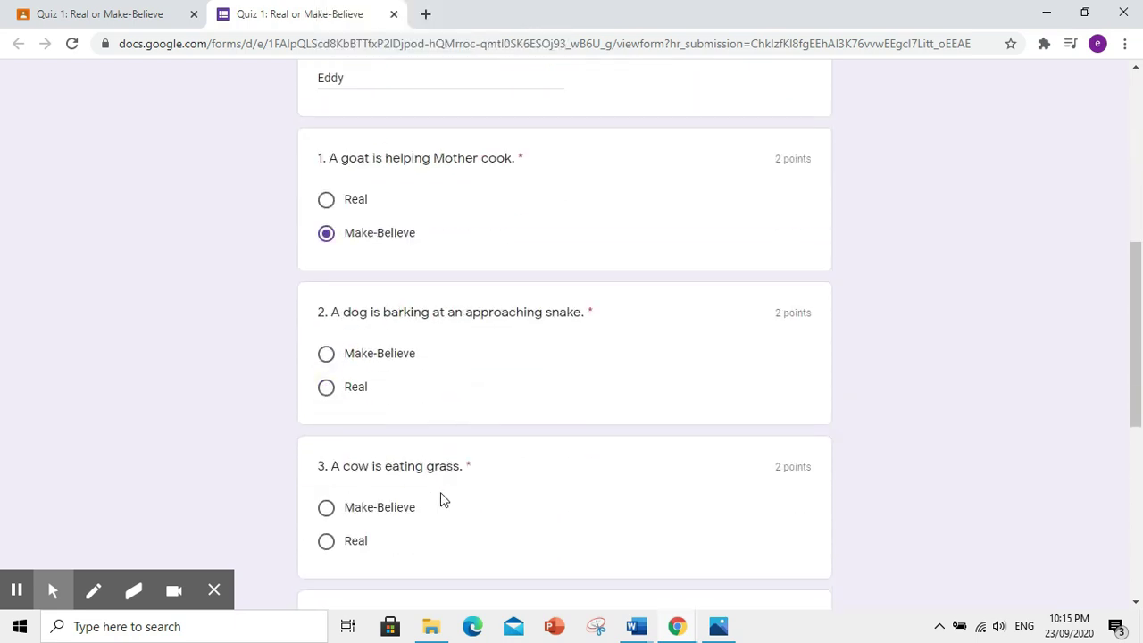
scroll(574, 470, "down", 2)
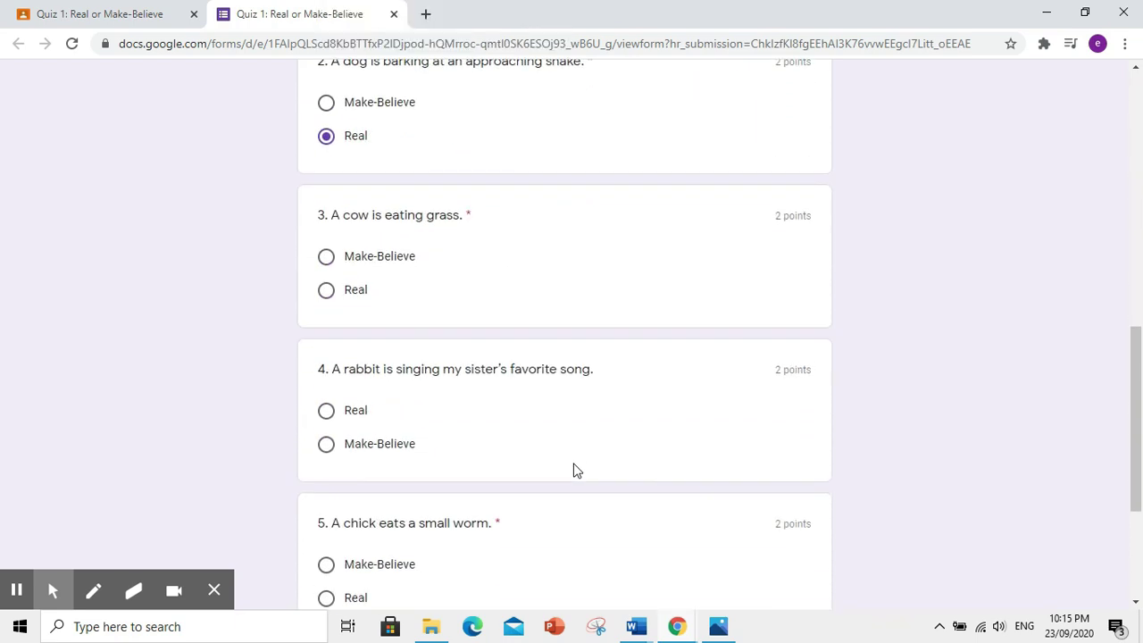
left_click(326, 289)
scroll(427, 460, "down", 1)
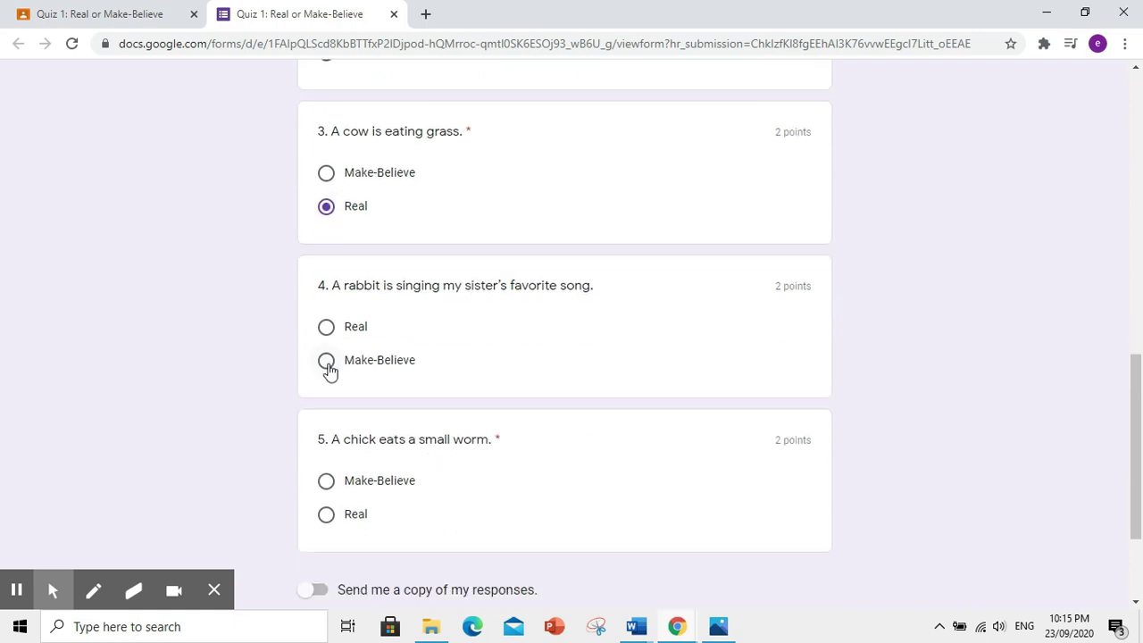
left_click(326, 360)
scroll(527, 482, "down", 2)
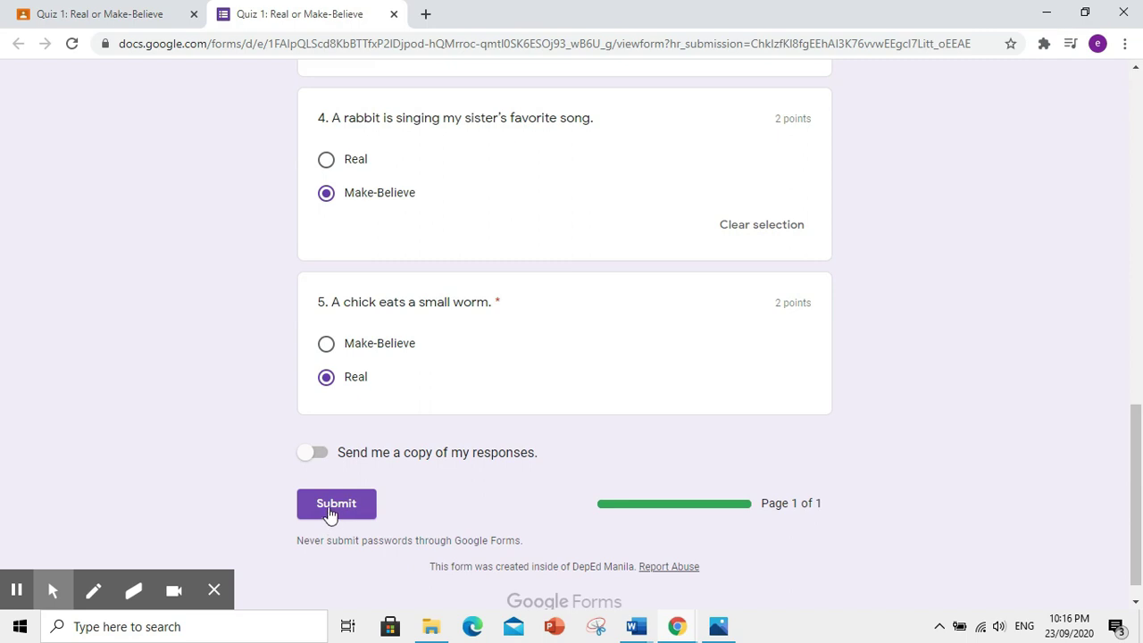
left_click(330, 516)
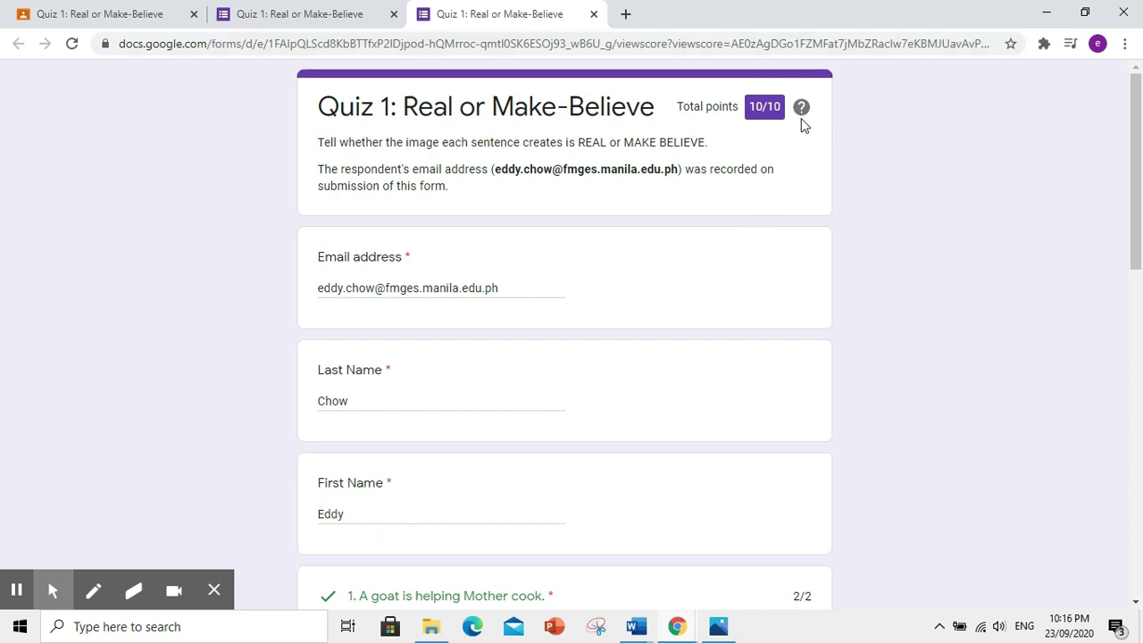
- Review the 10/10 quiz score and close both Forms tabs to return to Classroom
scroll(753, 348, "down", 3)
scroll(753, 349, "down", 6)
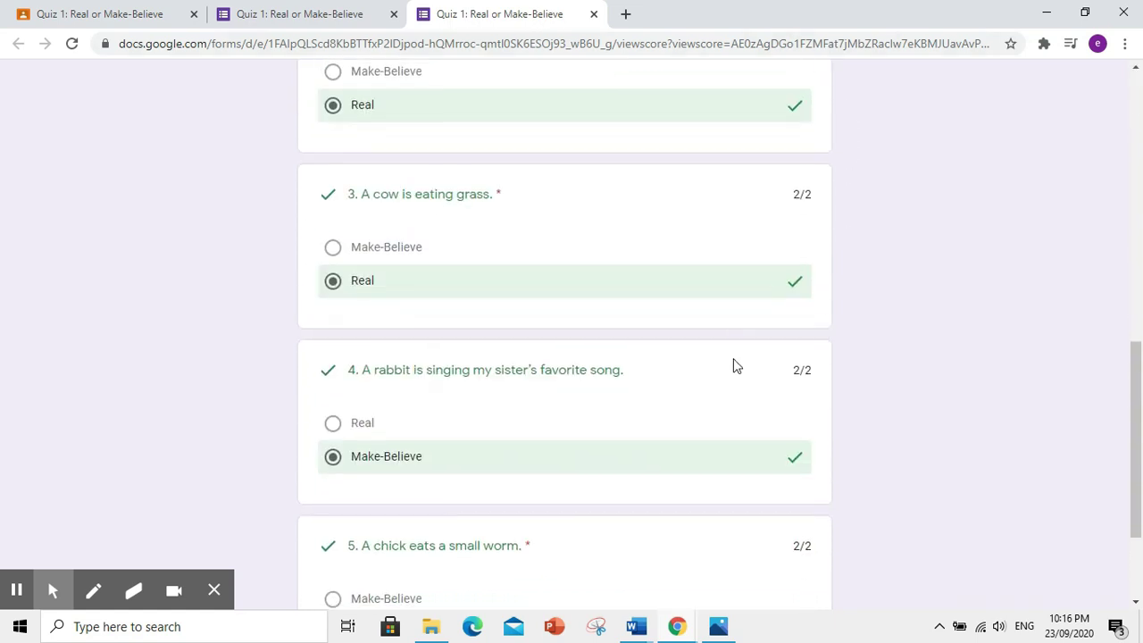
scroll(727, 378, "down", 2)
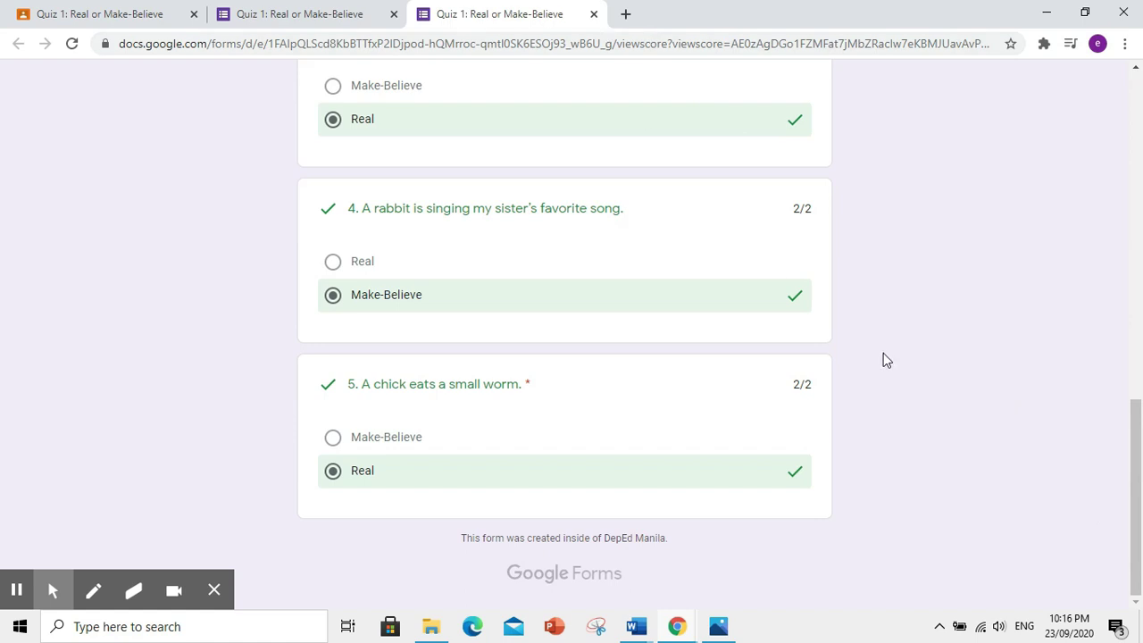
scroll(885, 359, "up", 10)
left_click(589, 13)
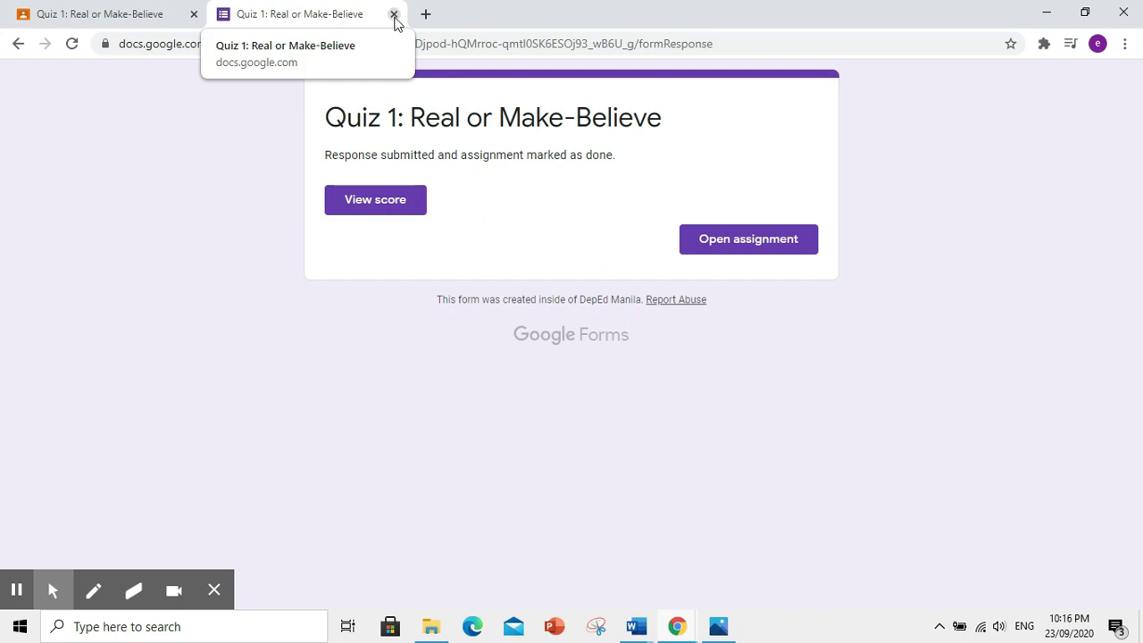
left_click(394, 15)
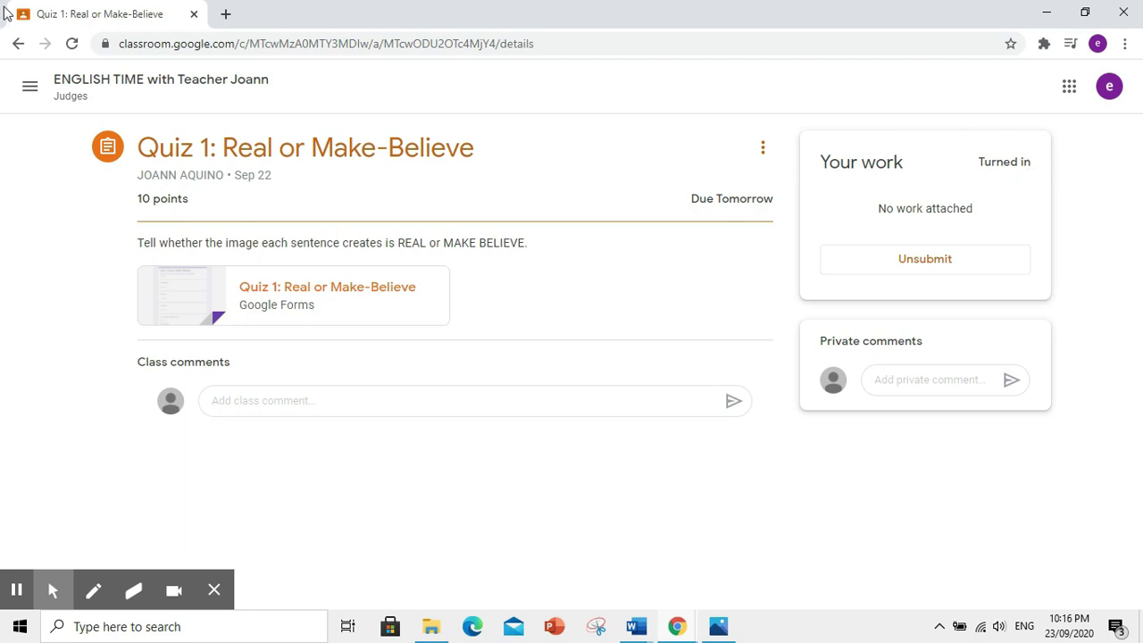
- Go to the ENGLISH TIME class's Classwork list and check Quiz 1 shows Turned in
left_click(29, 92)
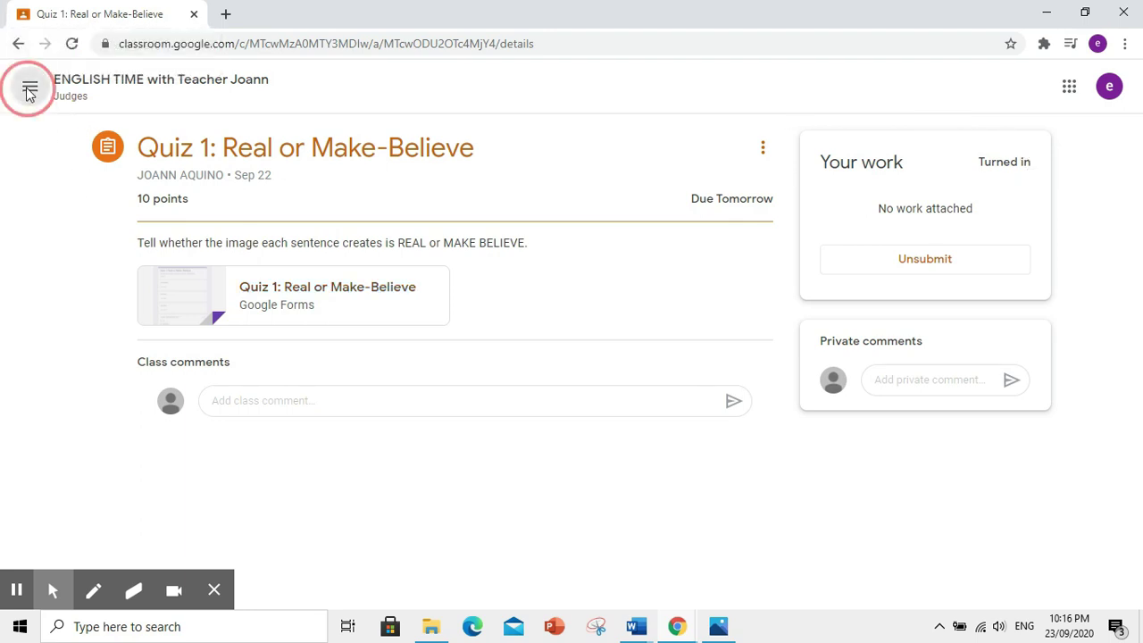
left_click(100, 280)
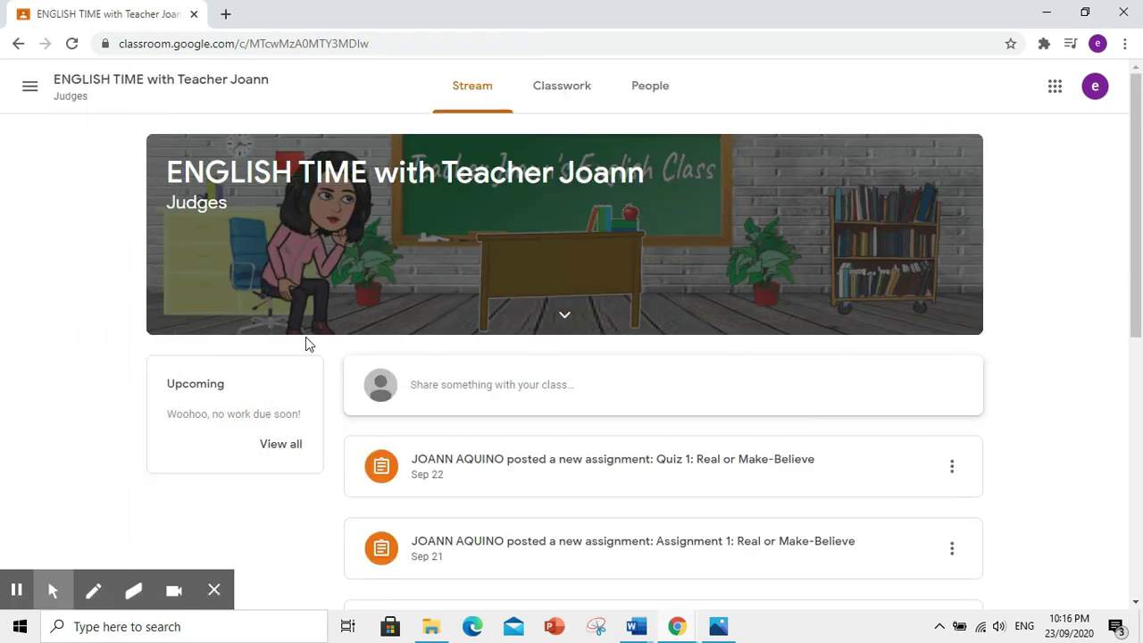
left_click(553, 93)
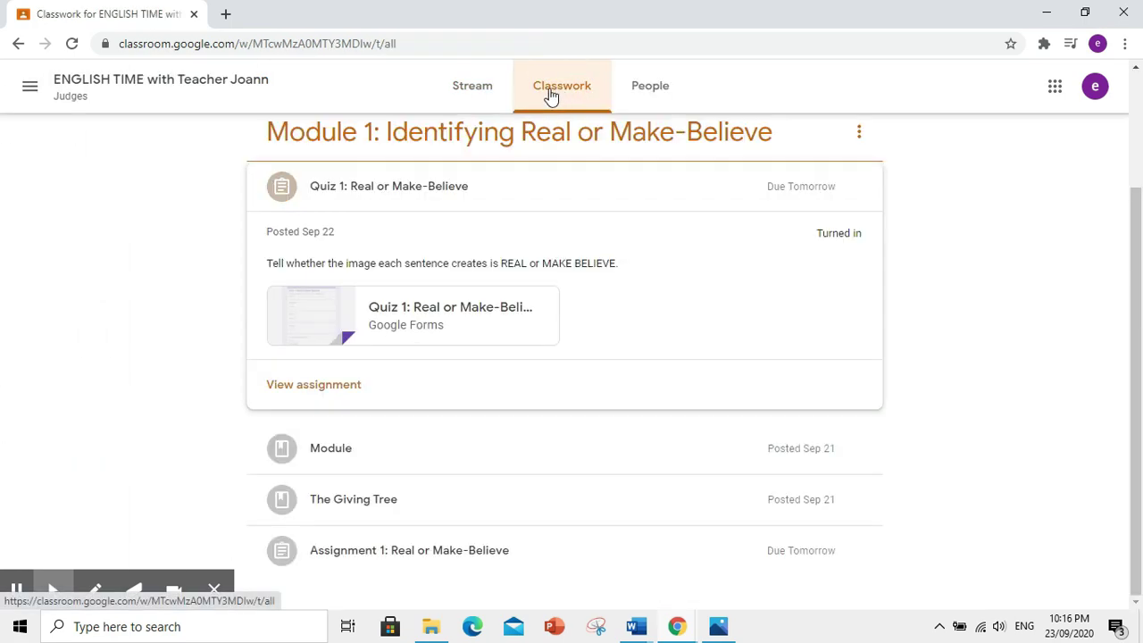
scroll(364, 238, "up", 2)
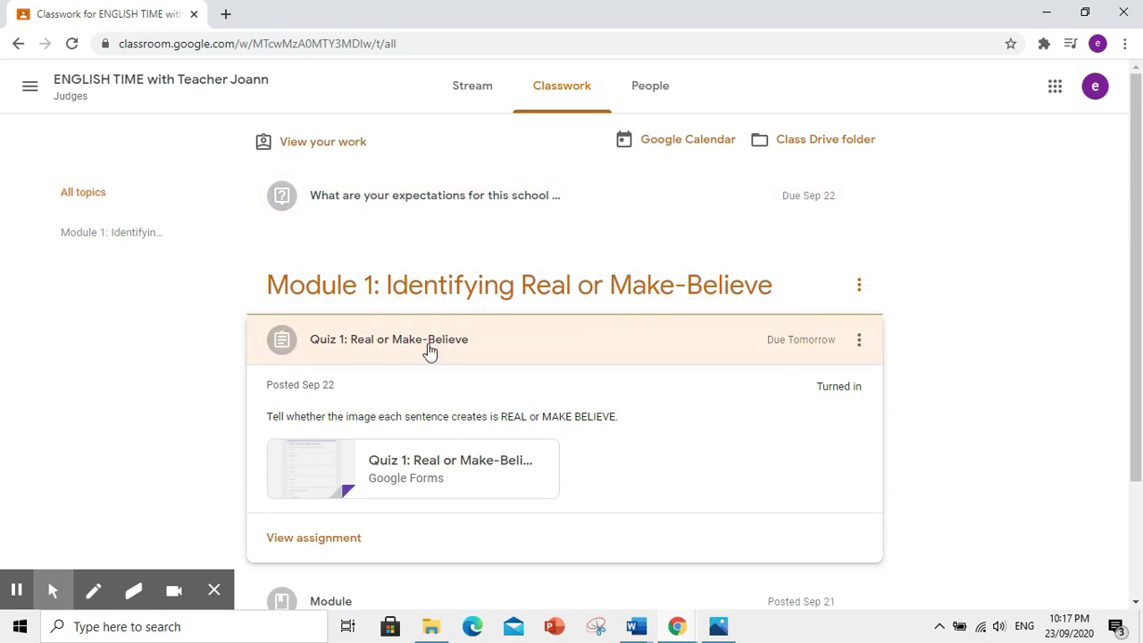
scroll(518, 349, "down", 2)
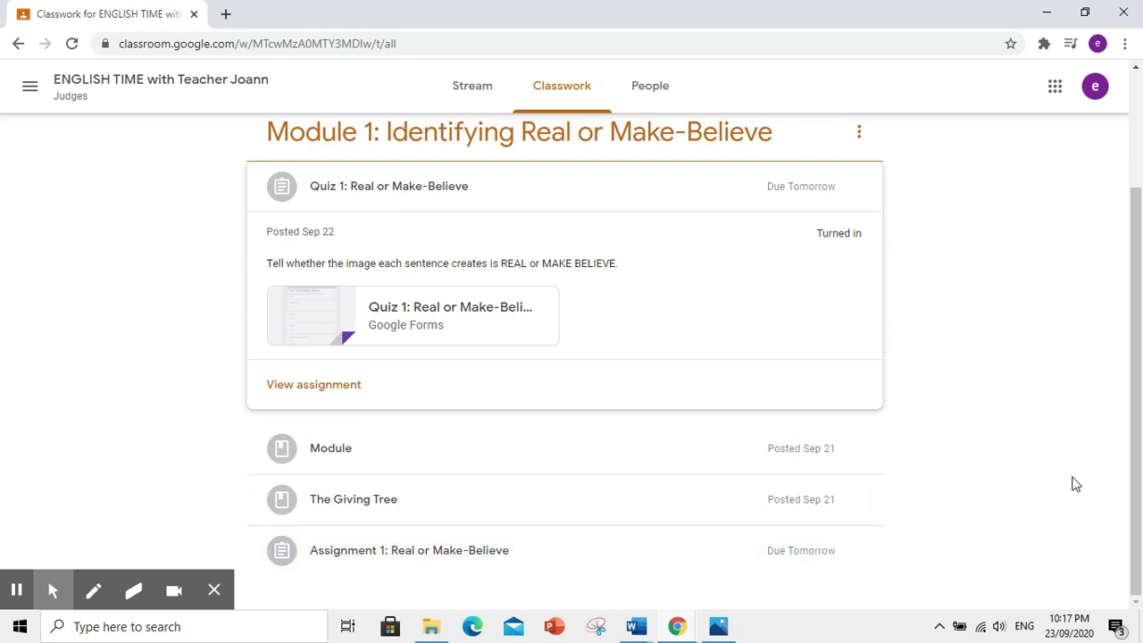
scroll(1076, 484, "up", 2)
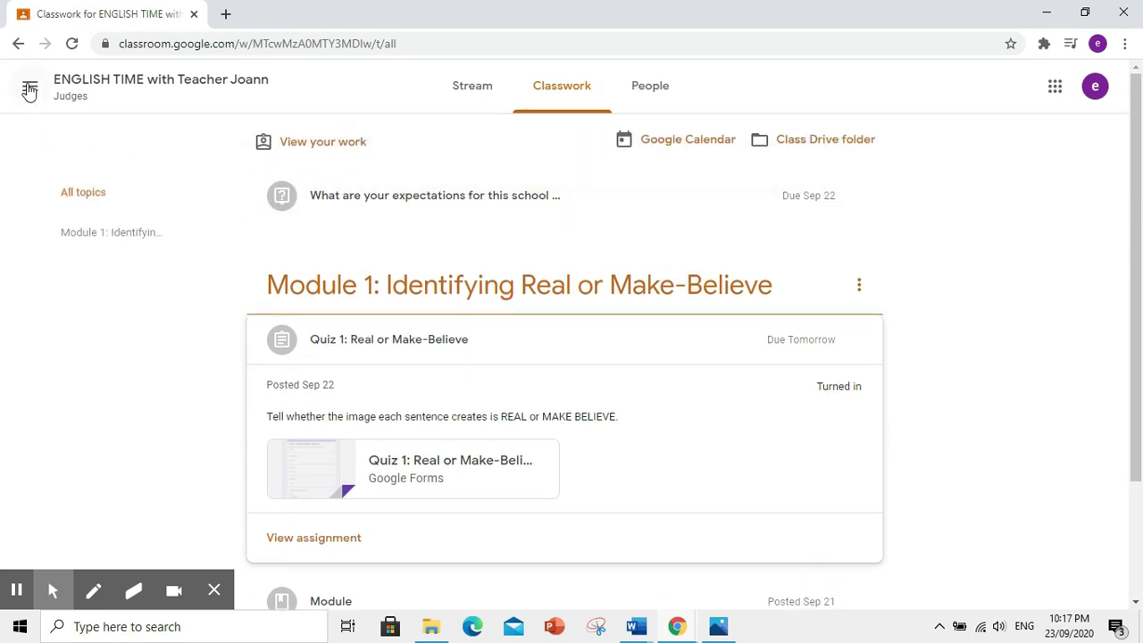
left_click(29, 86)
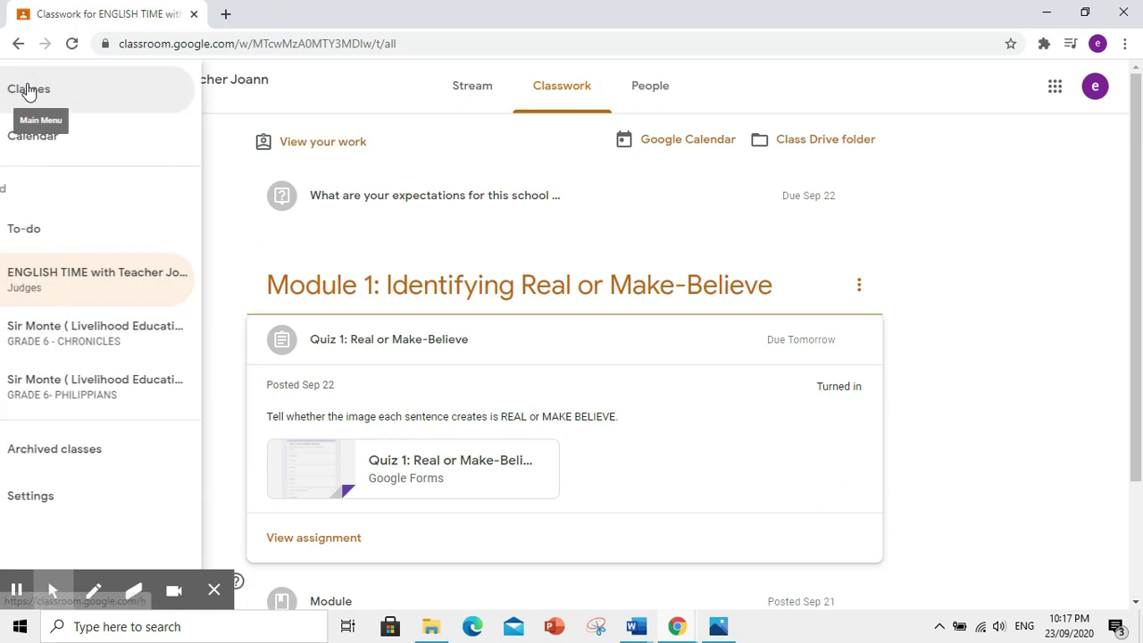
- Check the empty To-do list, then view all ENGLISH TIME work, all listed as Turned in
left_click(76, 230)
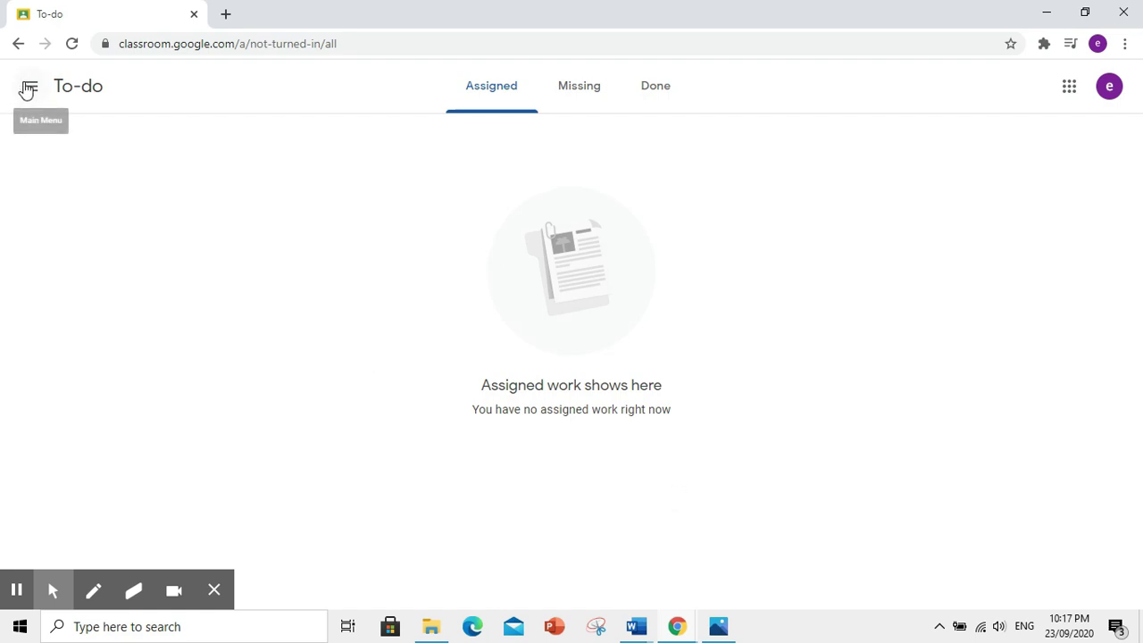
left_click(27, 90)
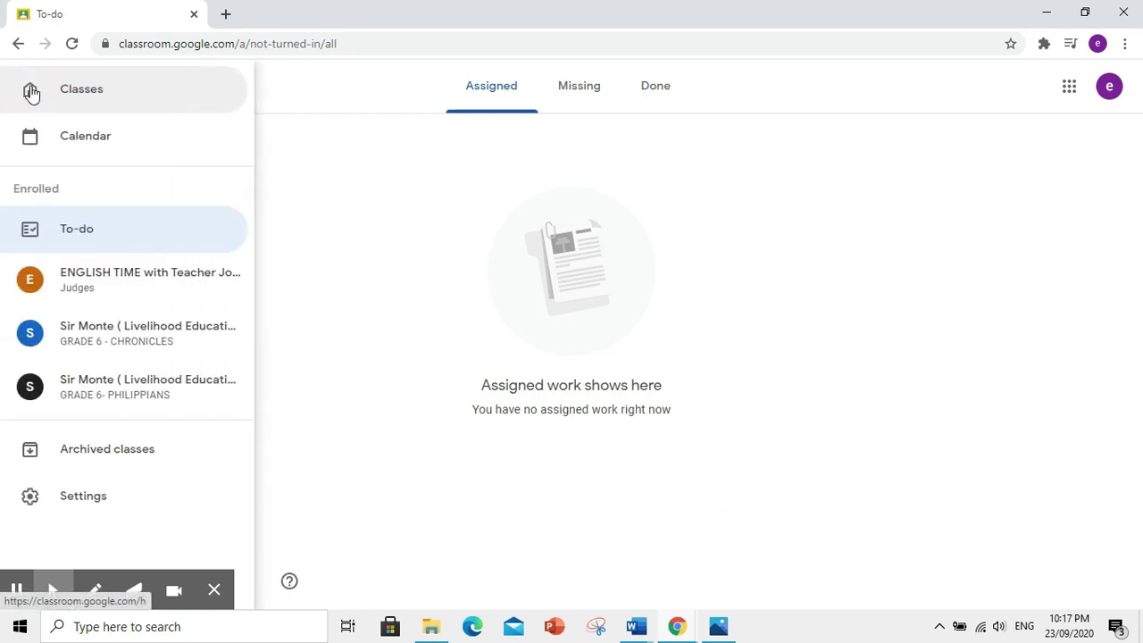
left_click(90, 288)
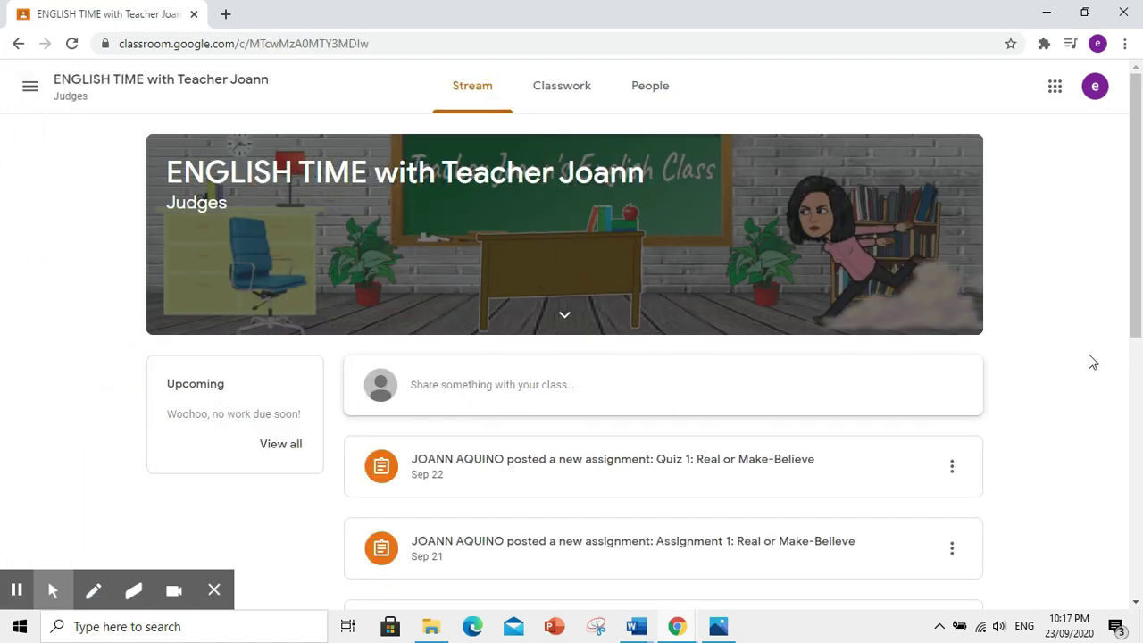
scroll(1091, 361, "down", 1)
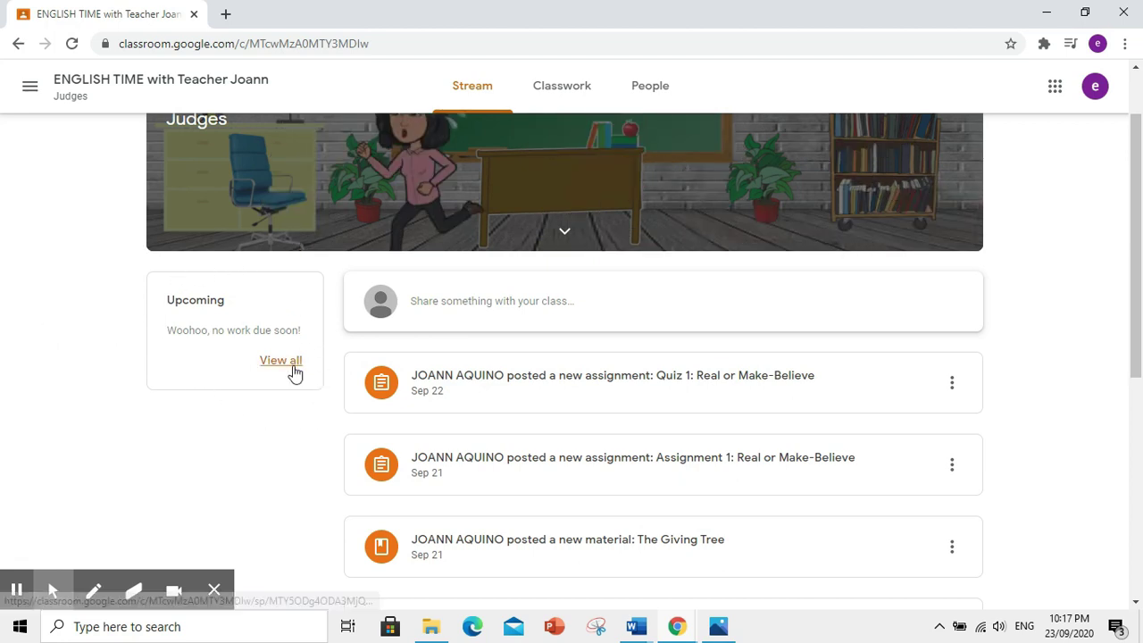
left_click(281, 361)
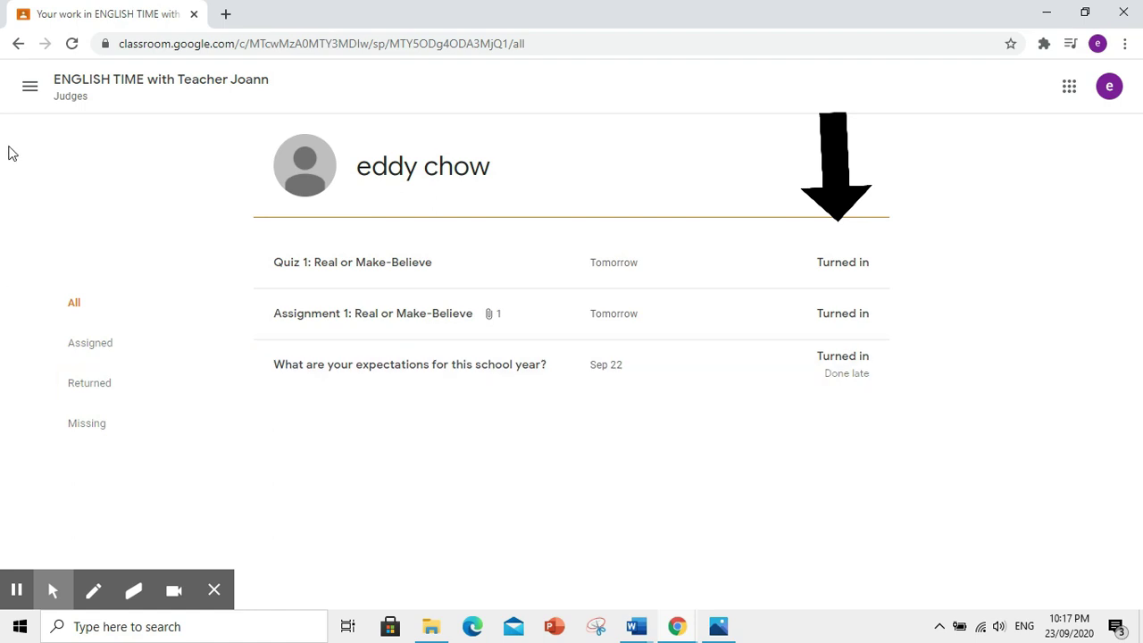
left_click(30, 85)
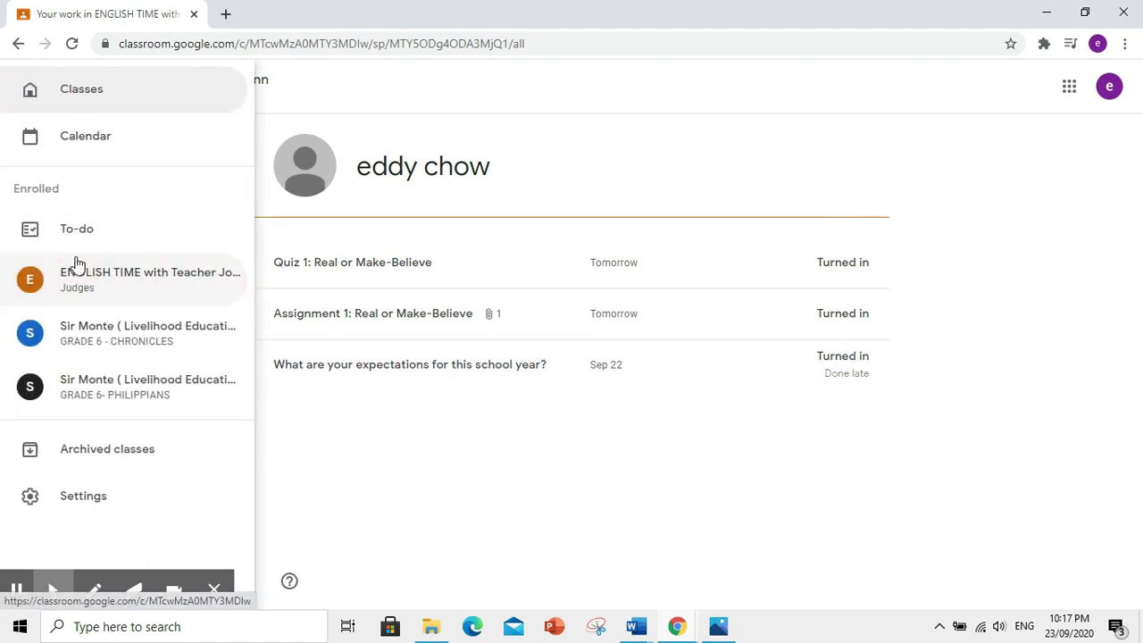
left_click(90, 278)
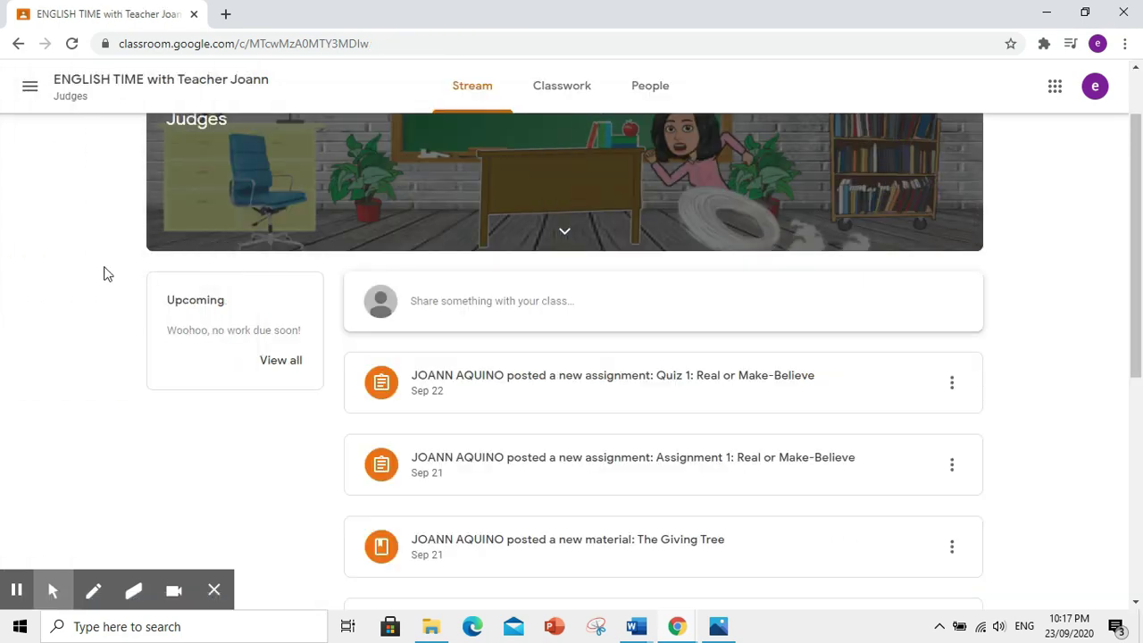
scroll(982, 348, "up", 1)
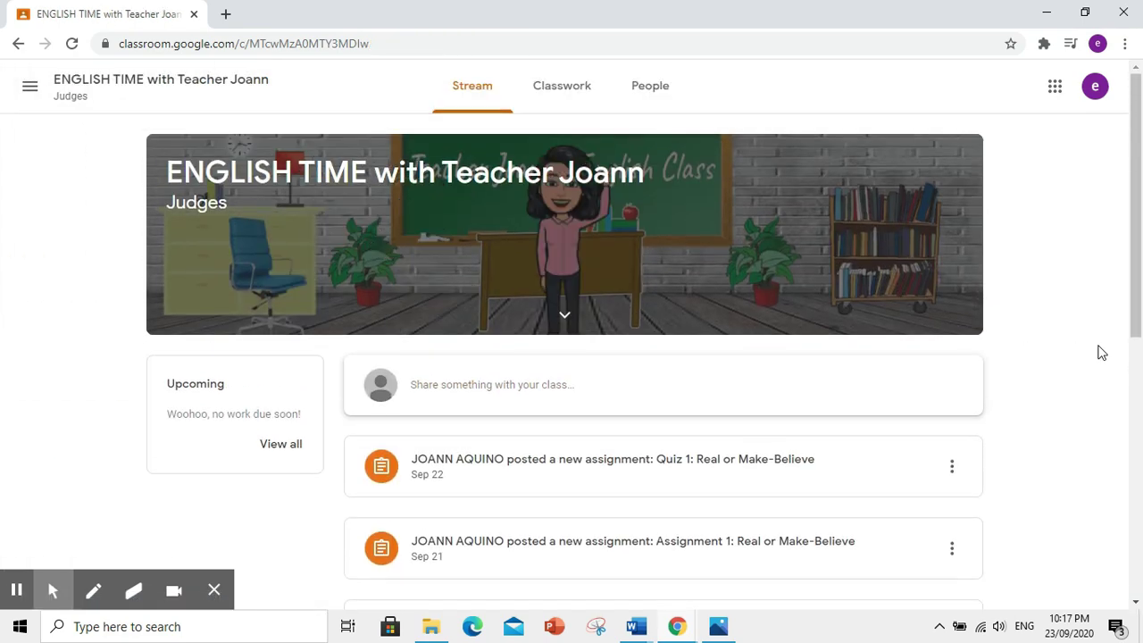